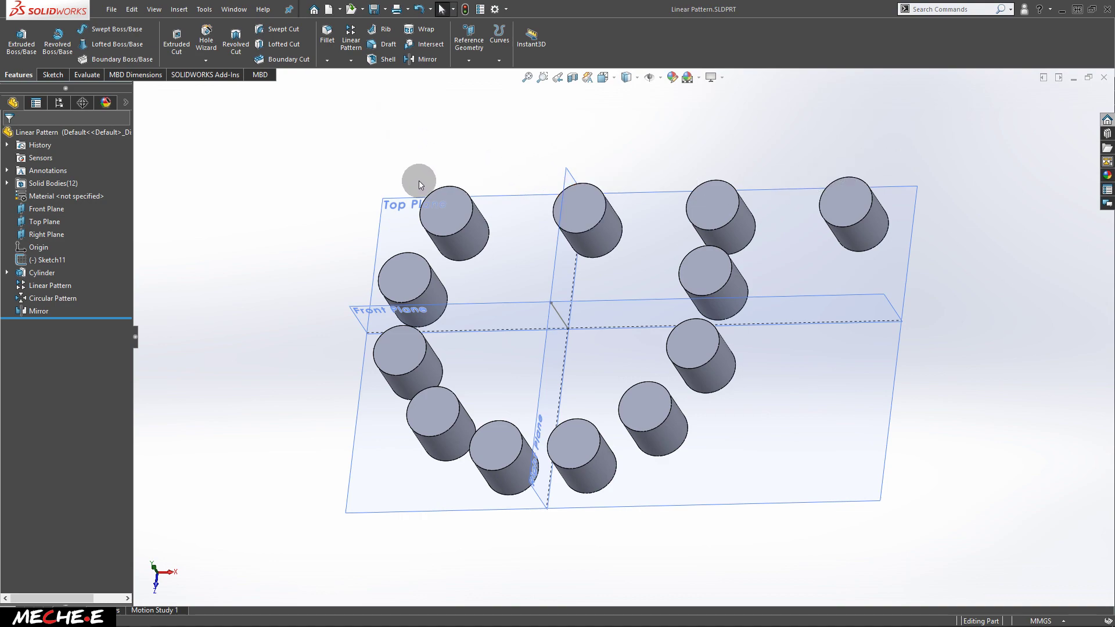
- Inspect the finished reference part's cylinder and the six-cylinder linear pattern
{"action": "left_click", "coordinate": [440, 199]}
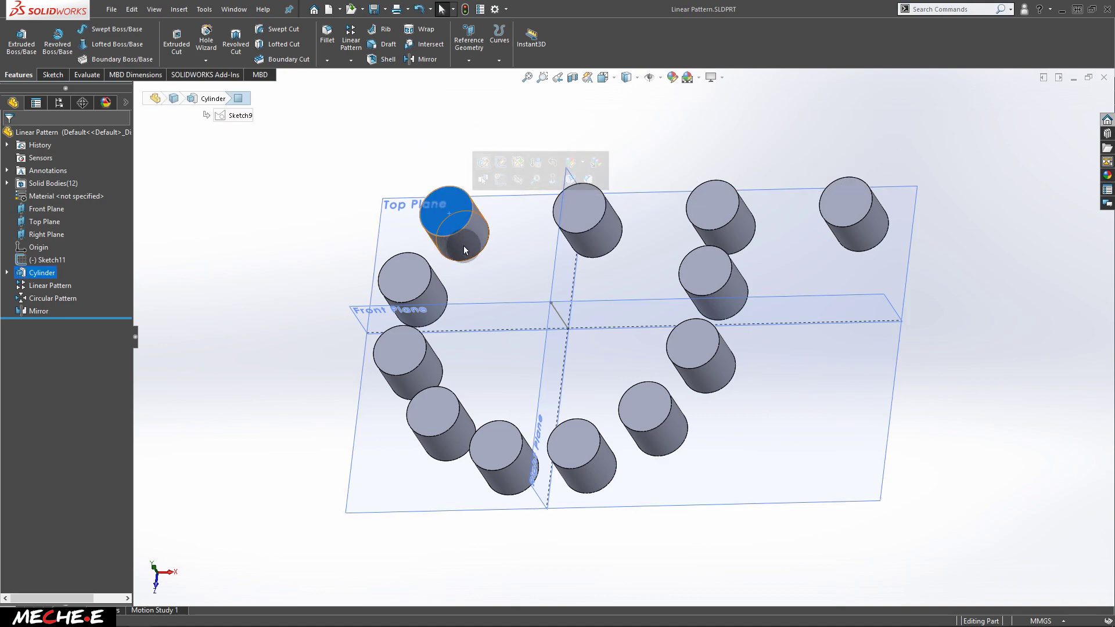
{"action": "middle_click_drag", "start_coordinate": [463, 245], "coordinate": [485, 268]}
{"action": "left_click", "coordinate": [485, 266]}
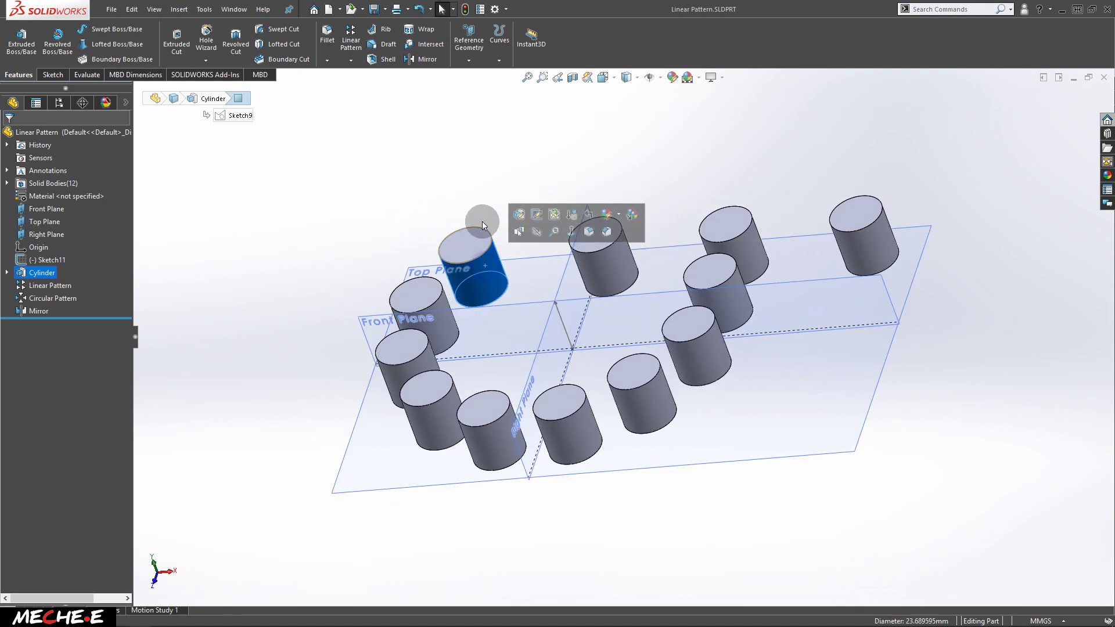
{"action": "left_click", "coordinate": [351, 63]}
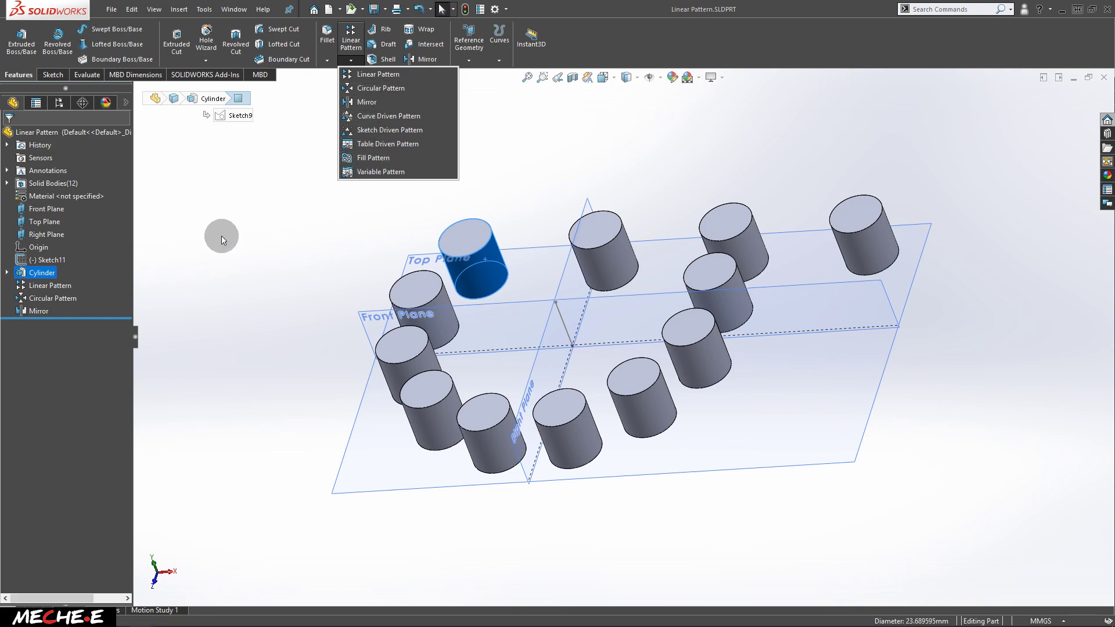
{"action": "left_click", "coordinate": [81, 286]}
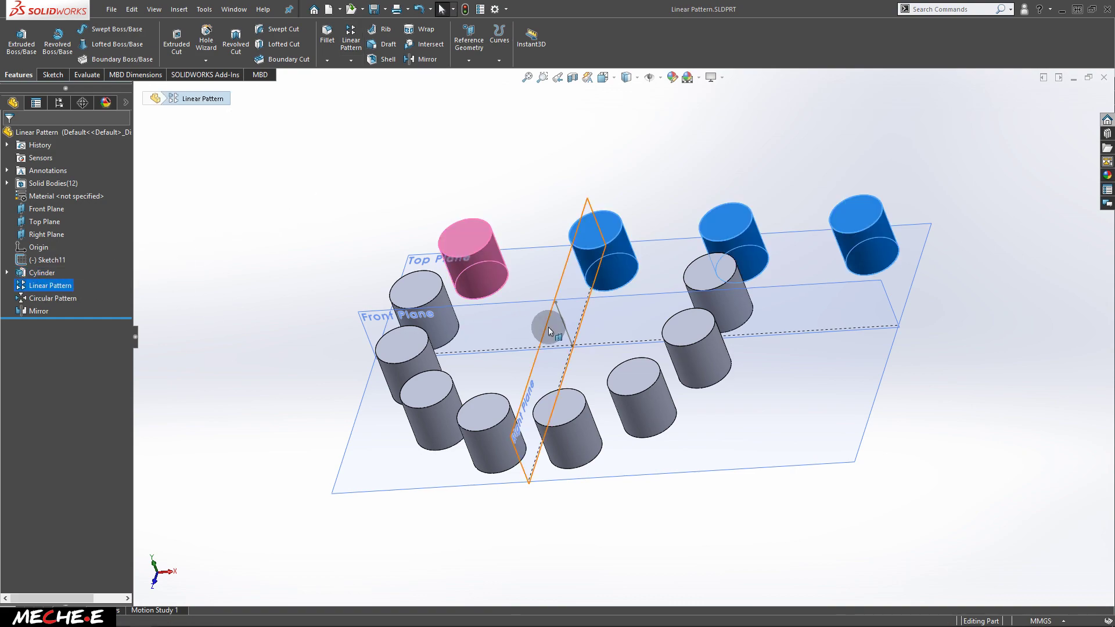
{"action": "middle_click_drag", "start_coordinate": [574, 337], "coordinate": [550, 319]}
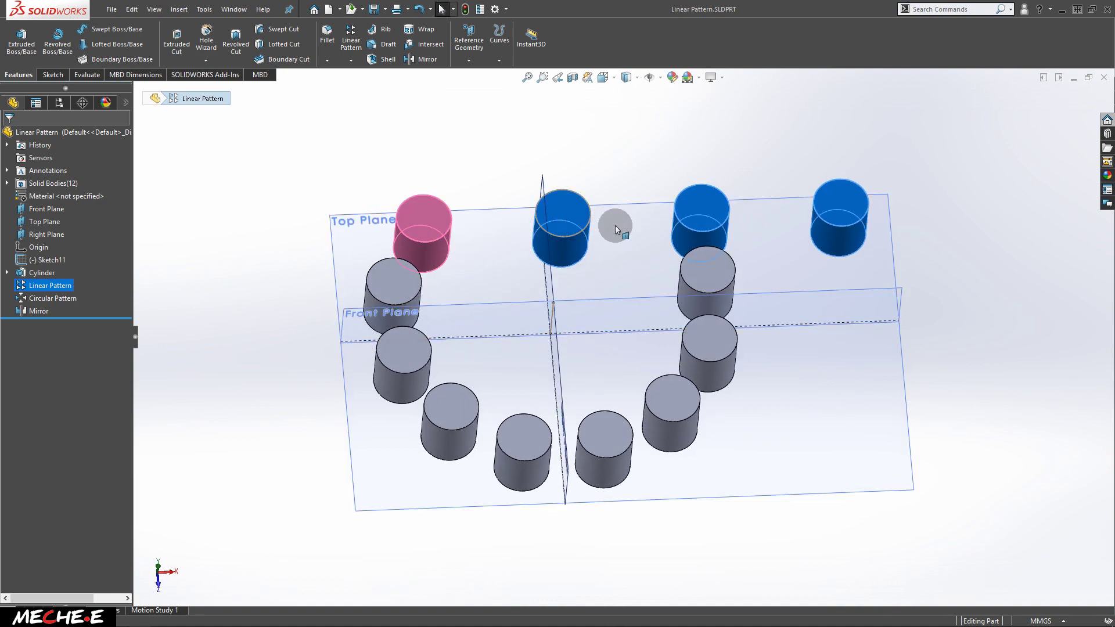
{"action": "middle_click_drag", "start_coordinate": [779, 249], "coordinate": [726, 244]}
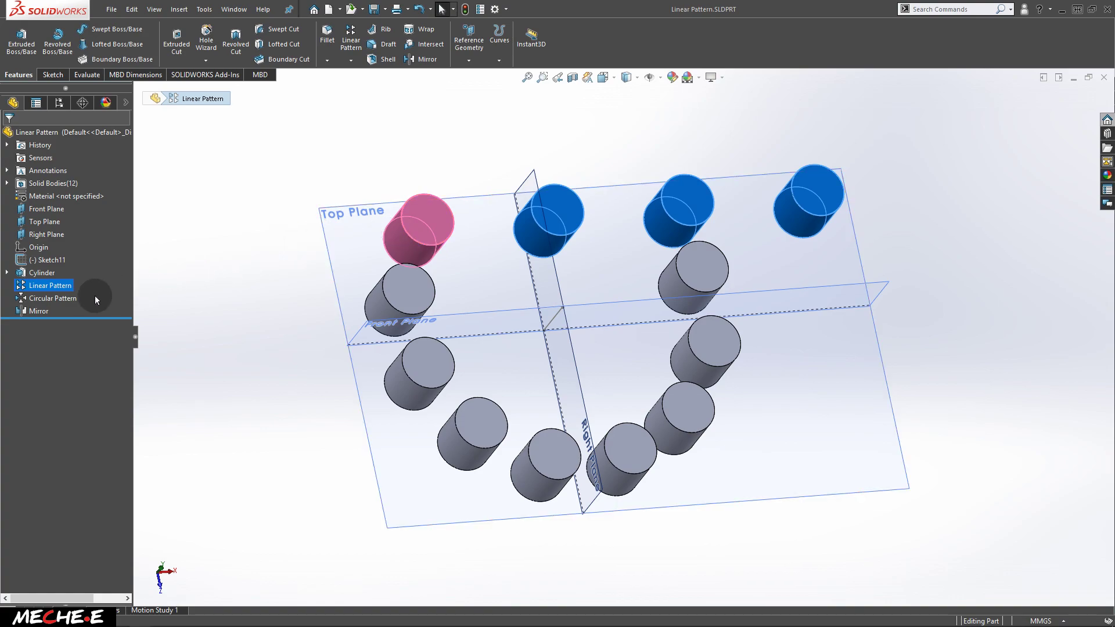
- Inspect the circular-pattern and mirrored cylinders from top and side views
{"action": "left_click", "coordinate": [69, 298]}
{"action": "middle_click_drag", "start_coordinate": [399, 312], "coordinate": [483, 255]}
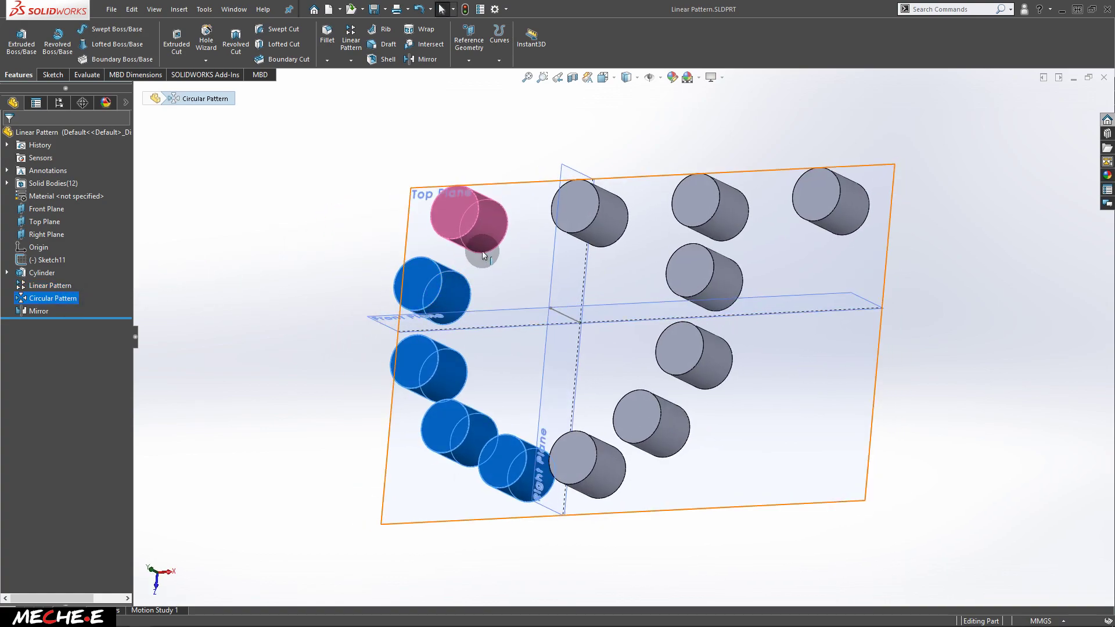
{"action": "middle_click_drag", "start_coordinate": [460, 298], "coordinate": [487, 318]}
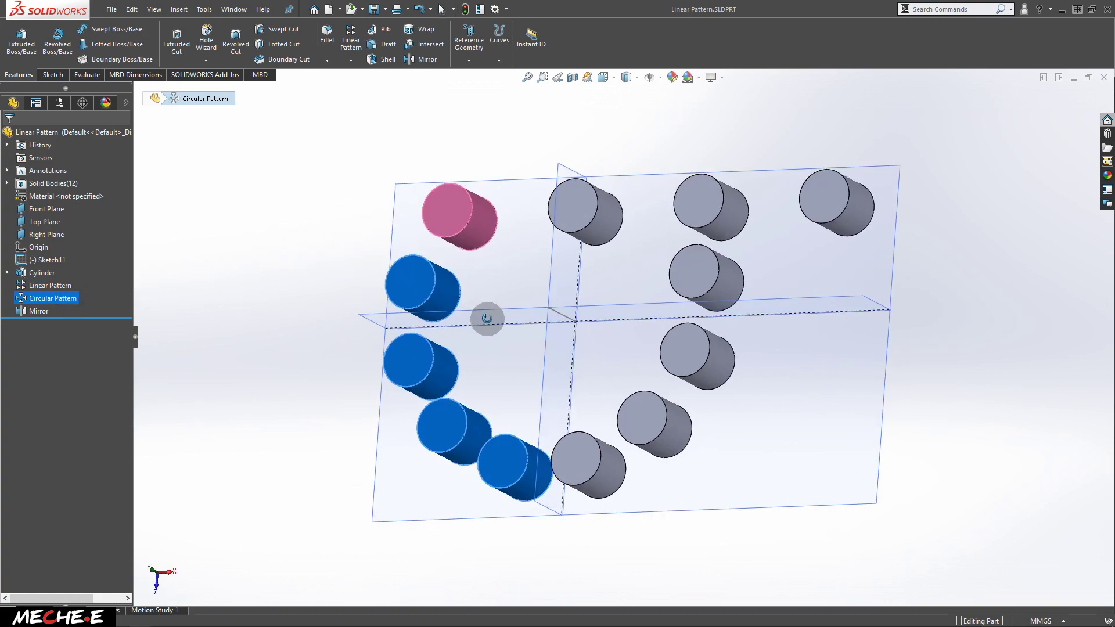
{"action": "key", "text": "ctrl+5"}
{"action": "left_click", "coordinate": [39, 311]}
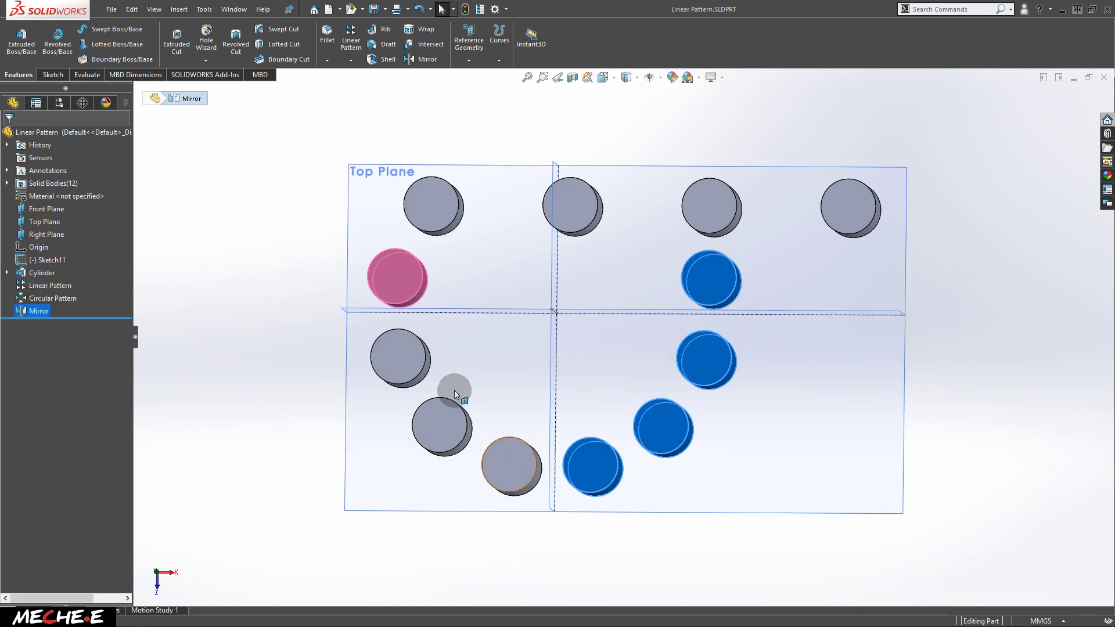
{"action": "middle_click_drag", "start_coordinate": [571, 265], "coordinate": [588, 264]}
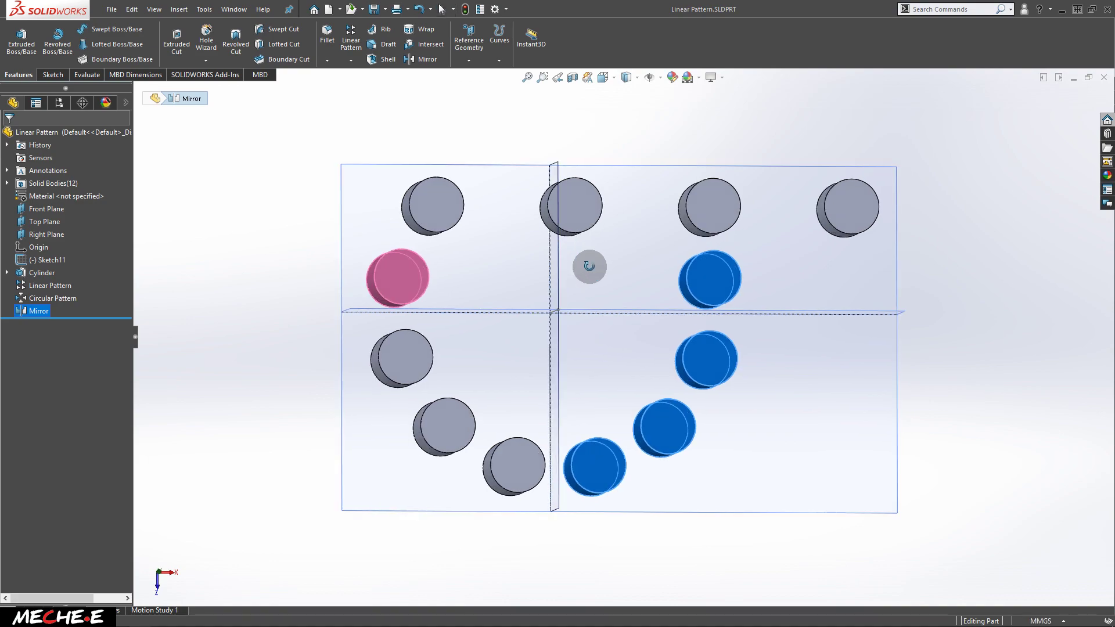
{"action": "middle_click_drag", "start_coordinate": [745, 412], "coordinate": [737, 214]}
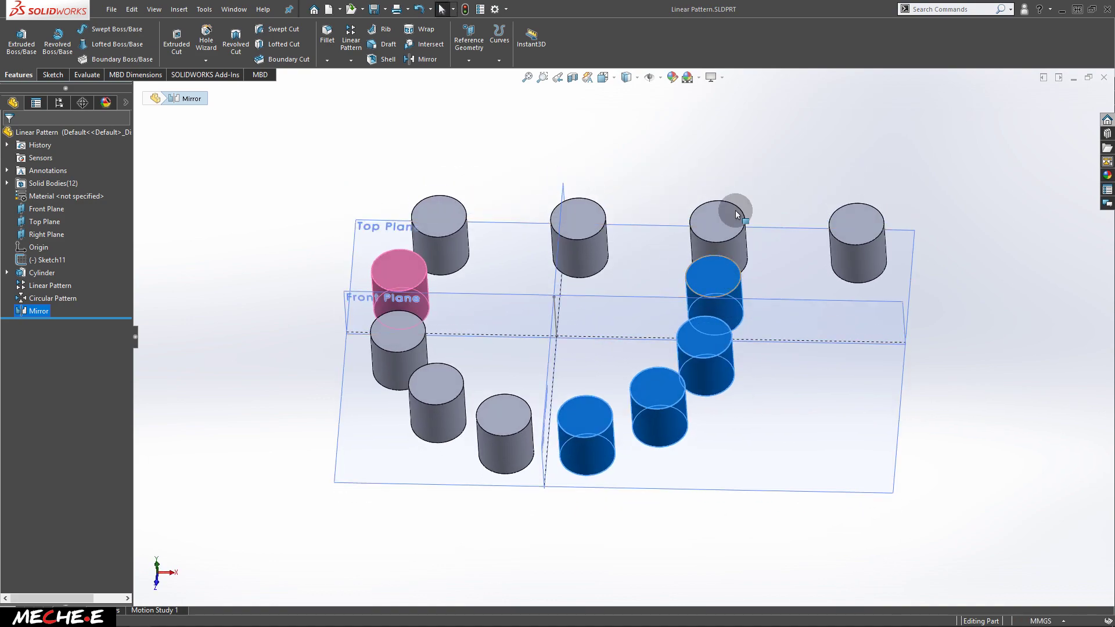
- Create a new SOLIDWORKS part document
{"action": "left_click", "coordinate": [112, 10]}
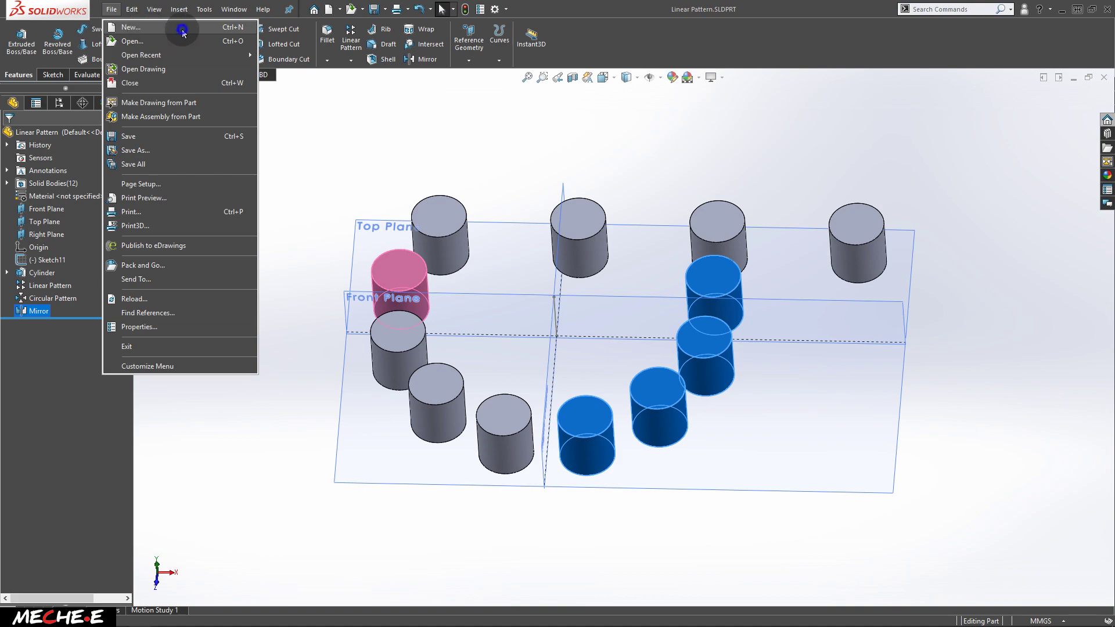
{"action": "left_click", "coordinate": [182, 29]}
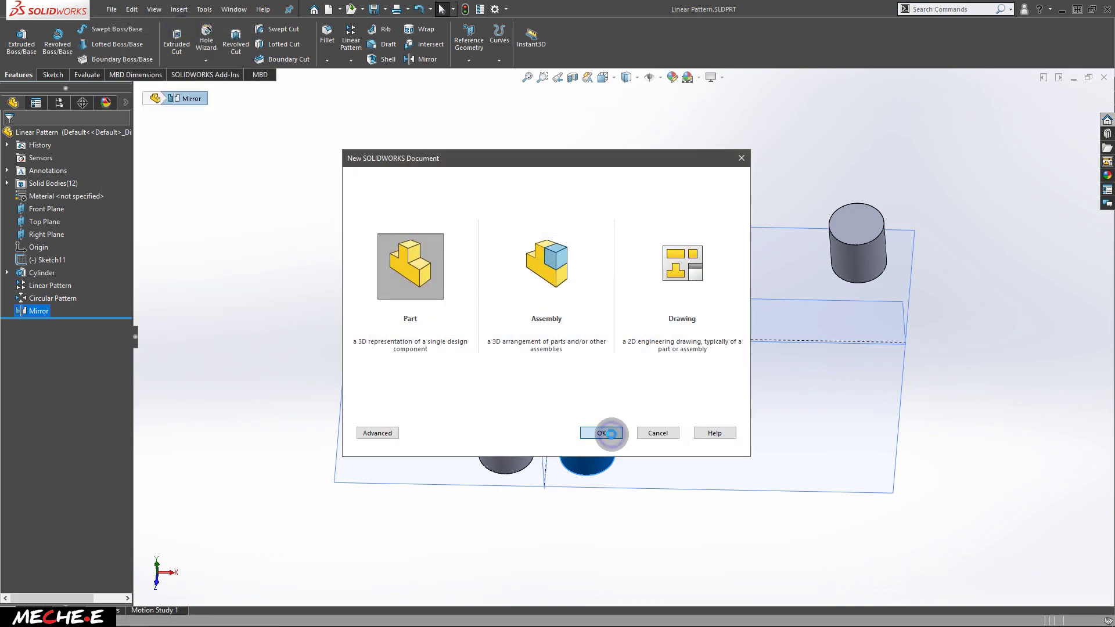
{"action": "left_click", "coordinate": [610, 433]}
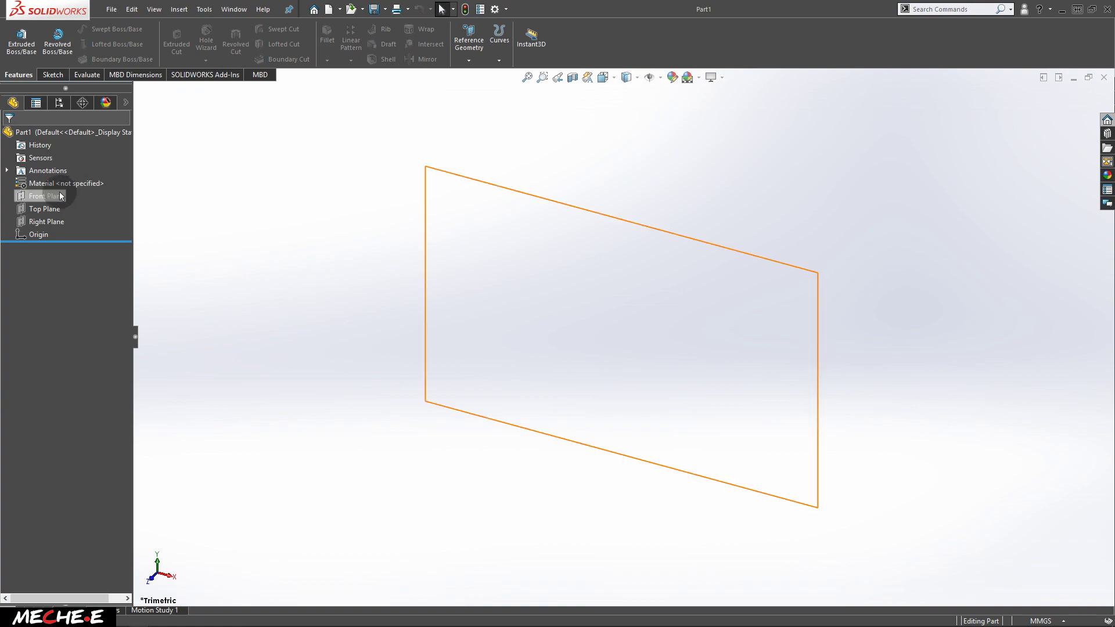
- Start a sketch on the Front Plane
{"action": "left_click", "coordinate": [59, 194]}
{"action": "left_click", "coordinate": [61, 224], "text": "shift"}
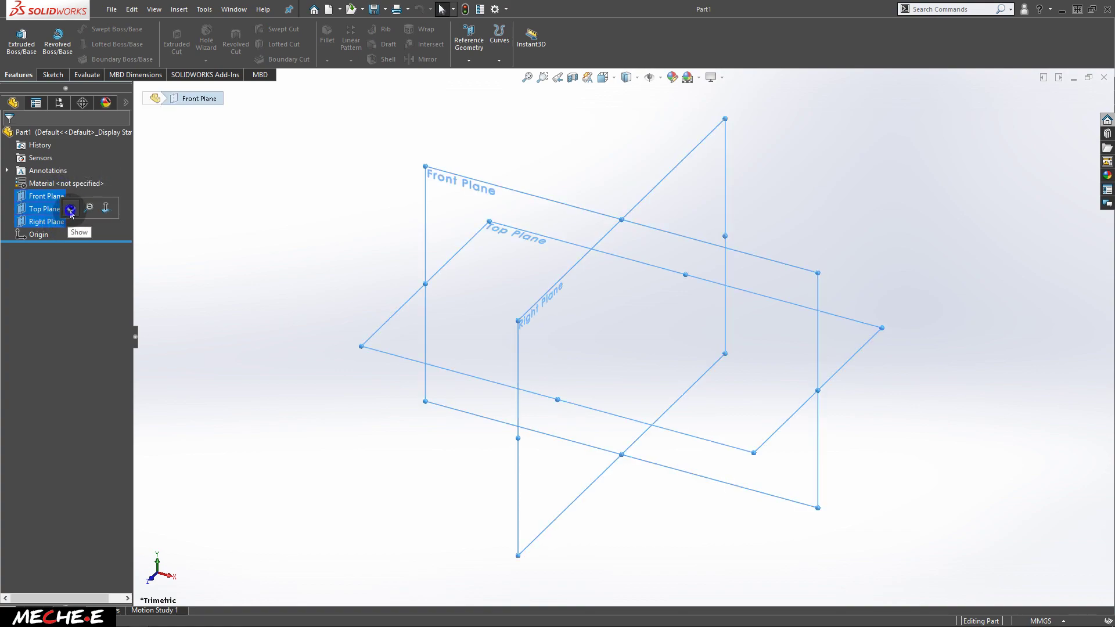
{"action": "left_click", "coordinate": [874, 262]}
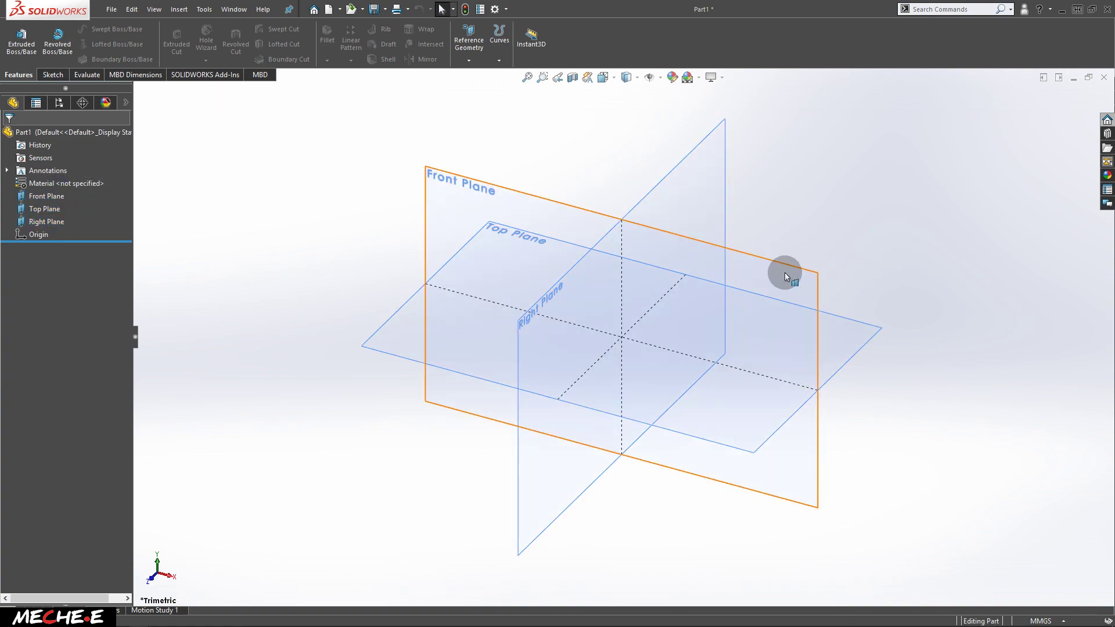
{"action": "left_click", "coordinate": [786, 272]}
{"action": "left_click", "coordinate": [837, 238]}
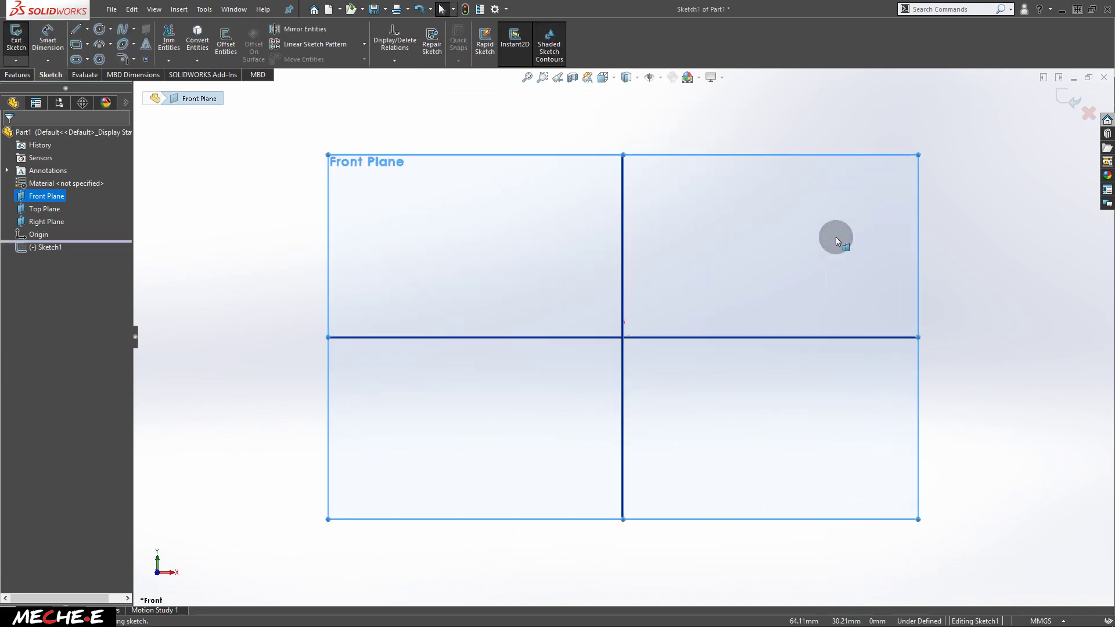
- Draw a vertical line through the origin and exit Sketch1
{"action": "key", "text": "s"}
{"action": "left_click", "coordinate": [631, 290]}
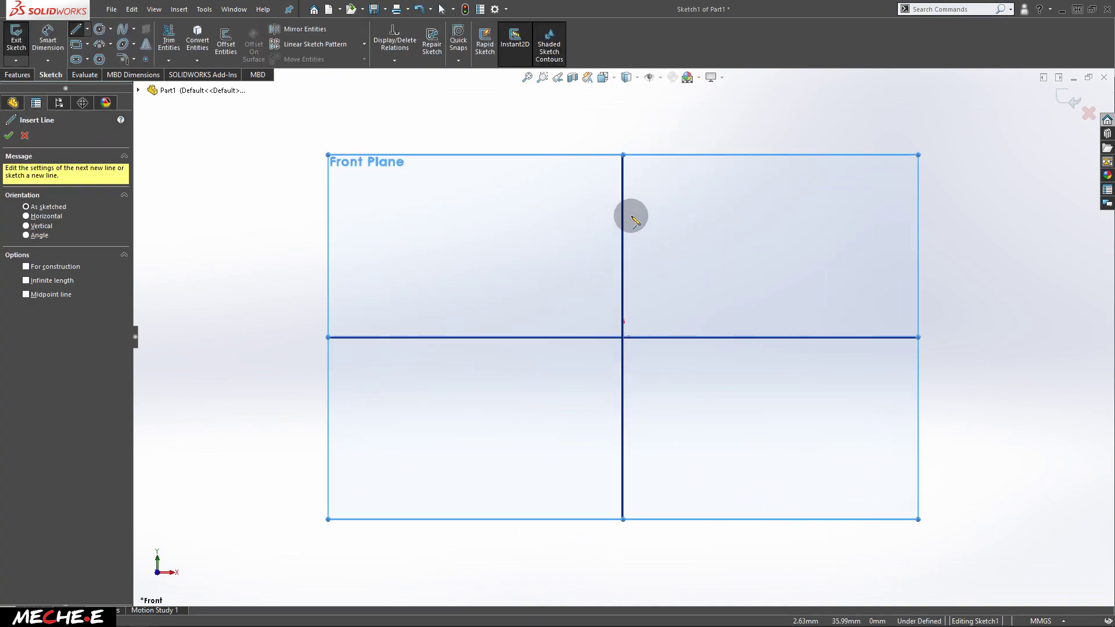
{"action": "left_click", "coordinate": [623, 203]}
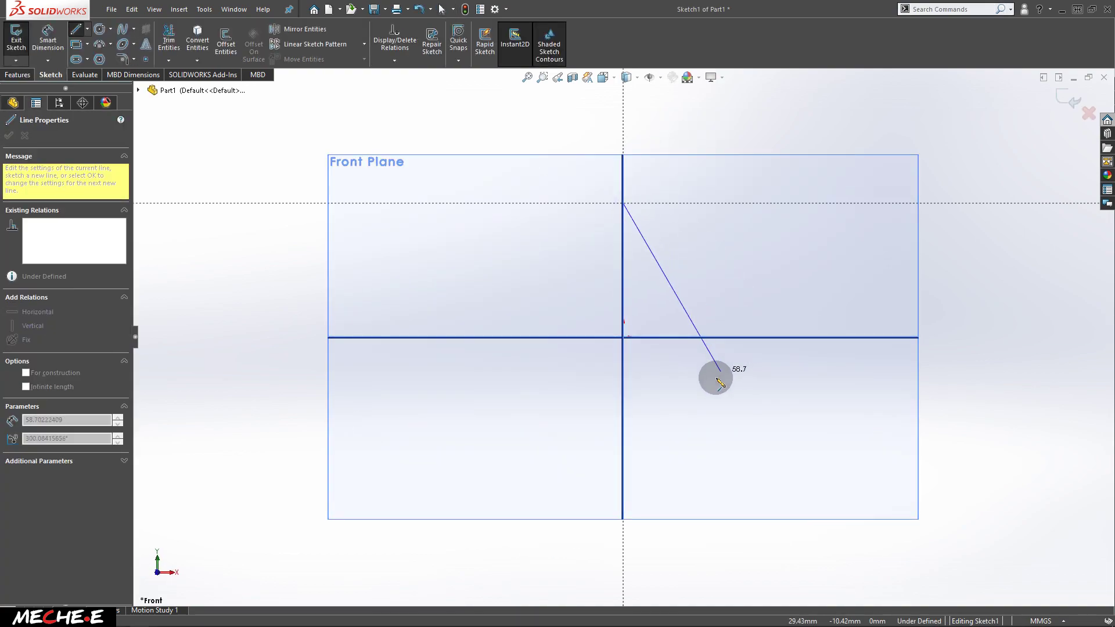
{"action": "left_click", "coordinate": [623, 457]}
{"action": "key", "text": "Escape"}
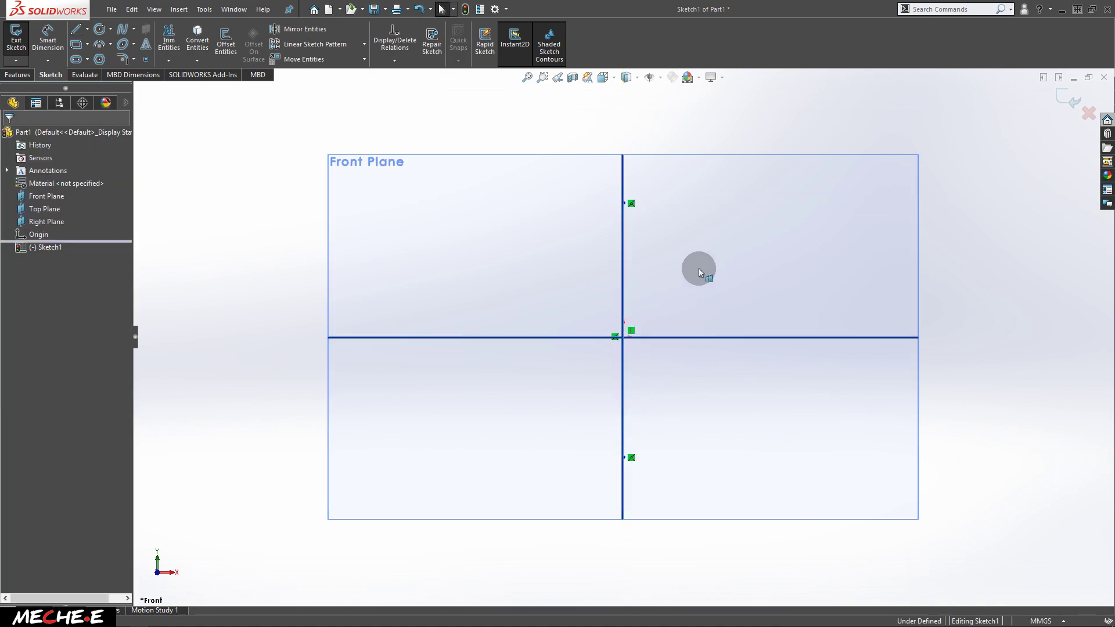
{"action": "left_click", "coordinate": [1063, 100]}
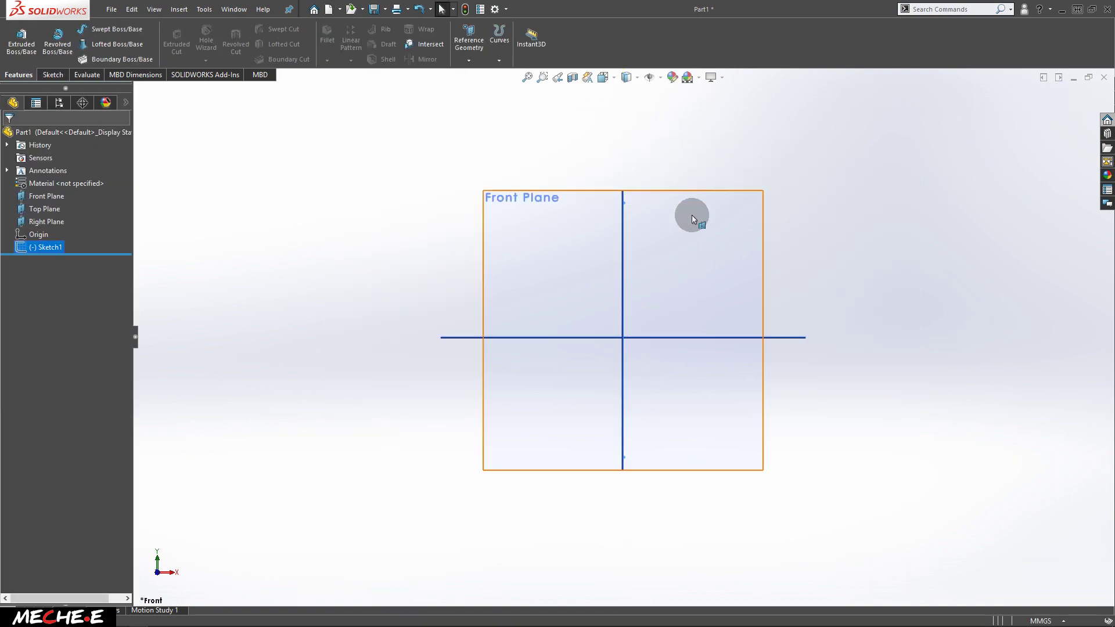
- Sketch a circle on the Top Plane, viewed face-on
{"action": "middle_click_drag", "start_coordinate": [692, 215], "coordinate": [691, 381]}
{"action": "left_click", "coordinate": [528, 162]}
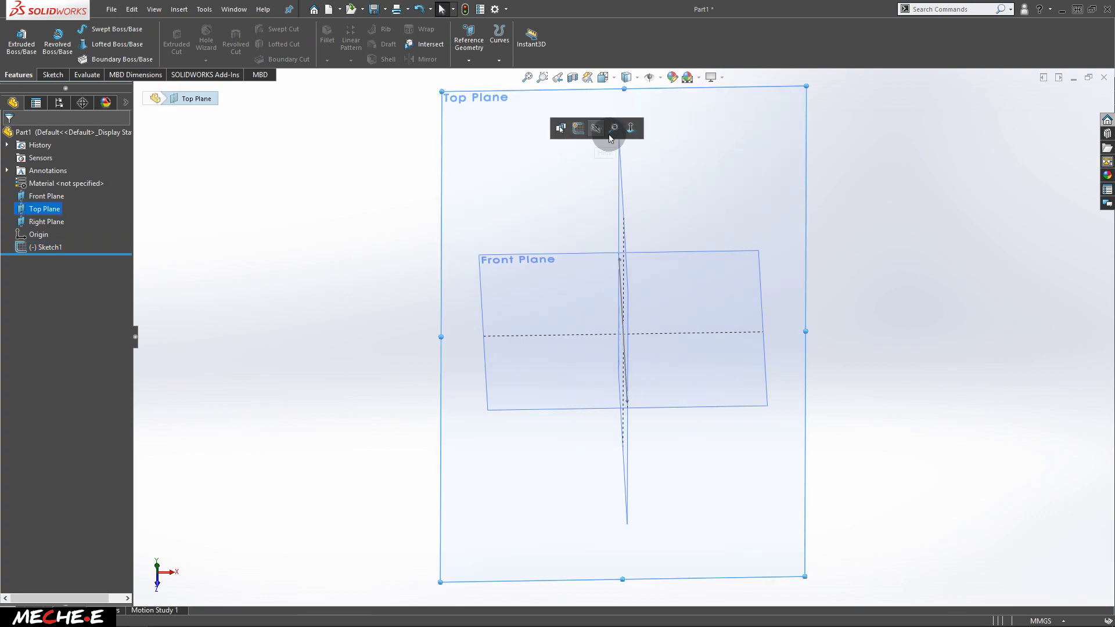
{"action": "left_click", "coordinate": [631, 129]}
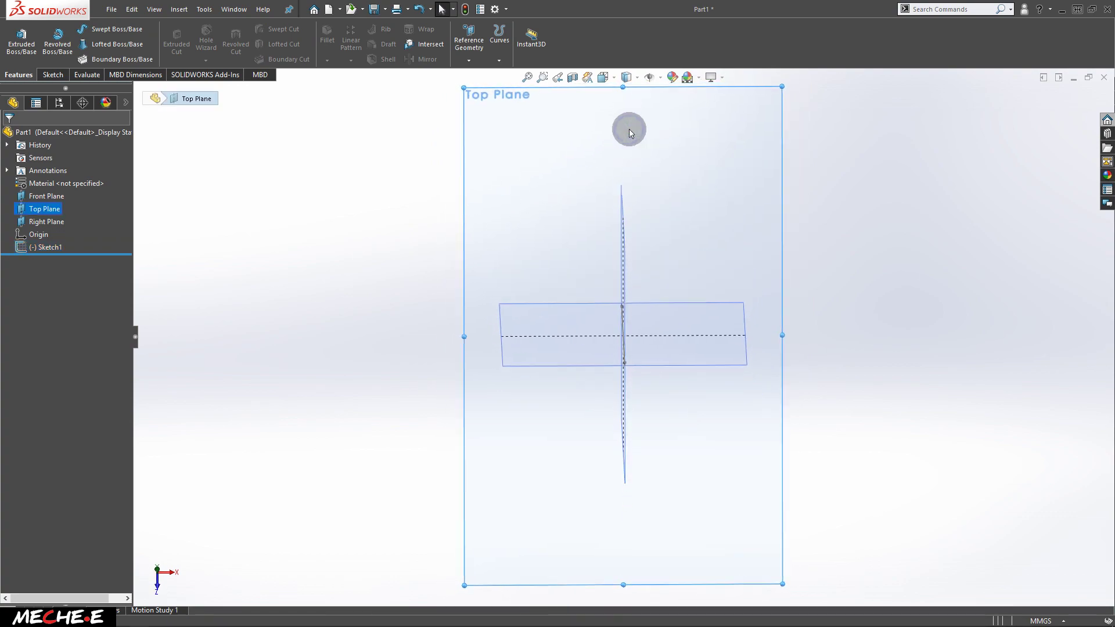
{"action": "left_click", "coordinate": [52, 75]}
{"action": "left_click", "coordinate": [17, 47]}
{"action": "left_click", "coordinate": [99, 28]}
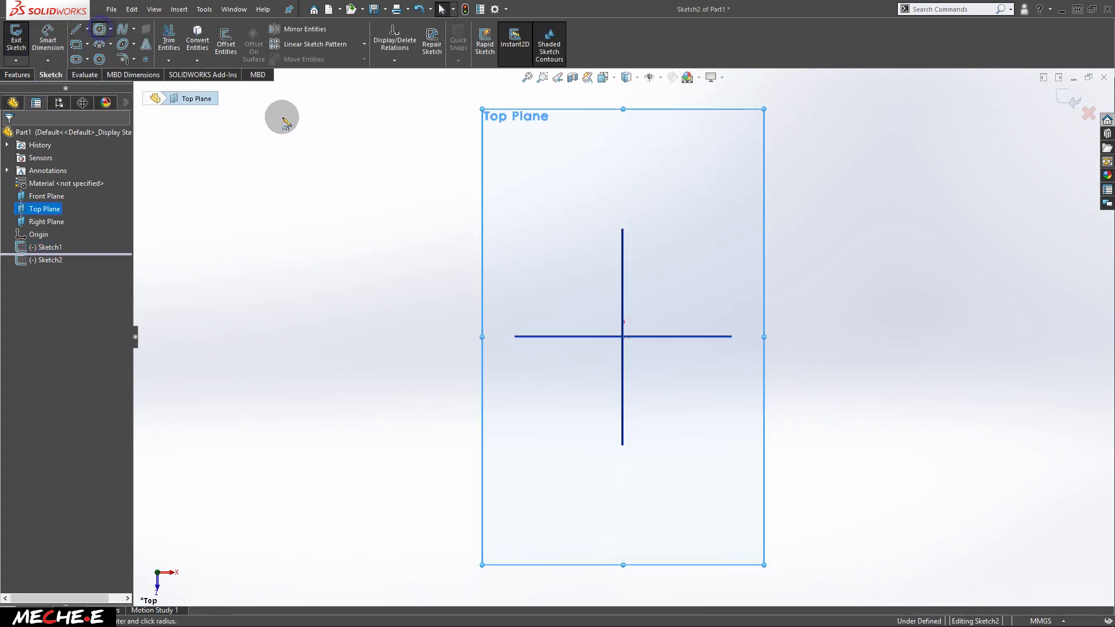
{"action": "left_click", "coordinate": [413, 194]}
{"action": "left_click", "coordinate": [434, 180]}
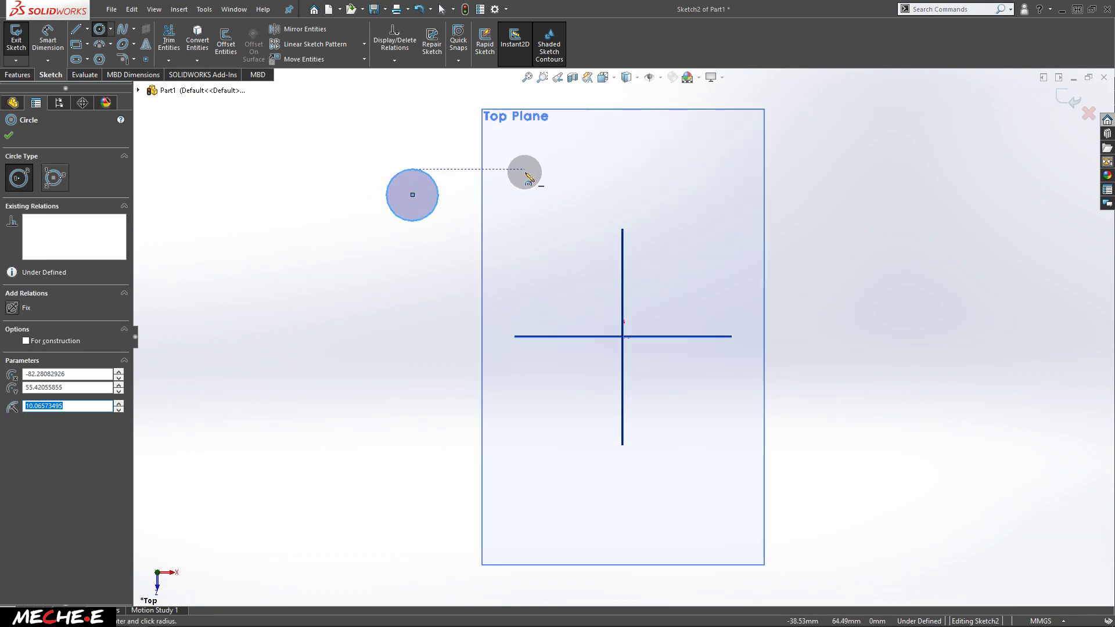
- Dimension the circle's diameter to 50 mm
{"action": "key", "text": "s"}
{"action": "left_click", "coordinate": [561, 188]}
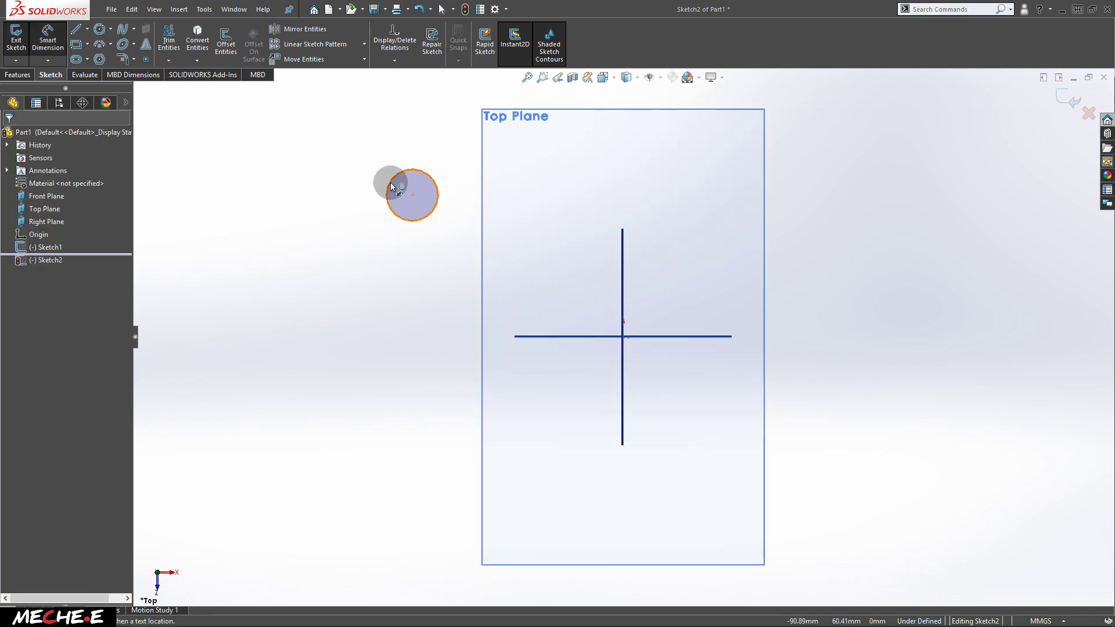
{"action": "left_click", "coordinate": [393, 182]}
{"action": "left_click", "coordinate": [349, 197]}
{"action": "type", "text": "50"}
{"action": "key", "text": "Return"}
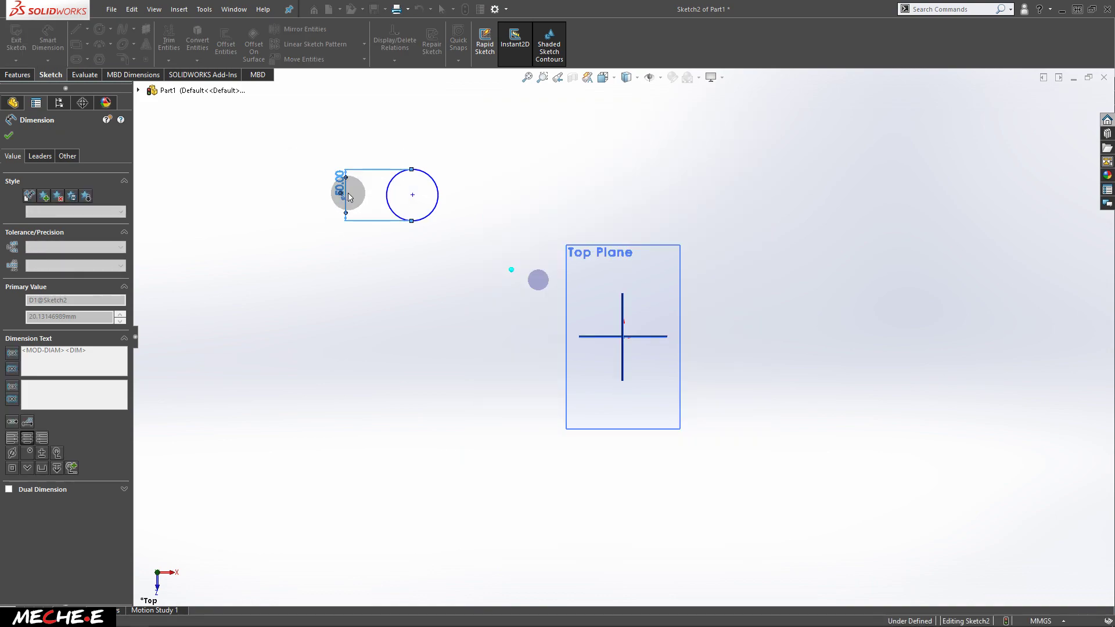
- Place the circle 100 mm horizontally and 100 mm vertically from the origin, then exit
{"action": "left_click", "coordinate": [437, 201]}
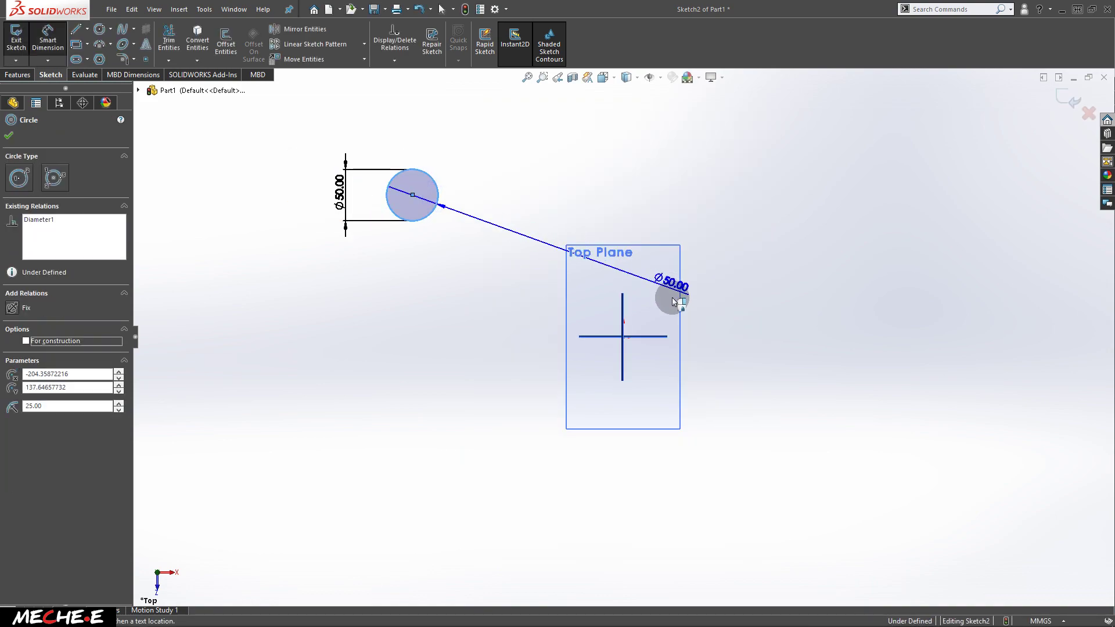
{"action": "left_click", "coordinate": [623, 336]}
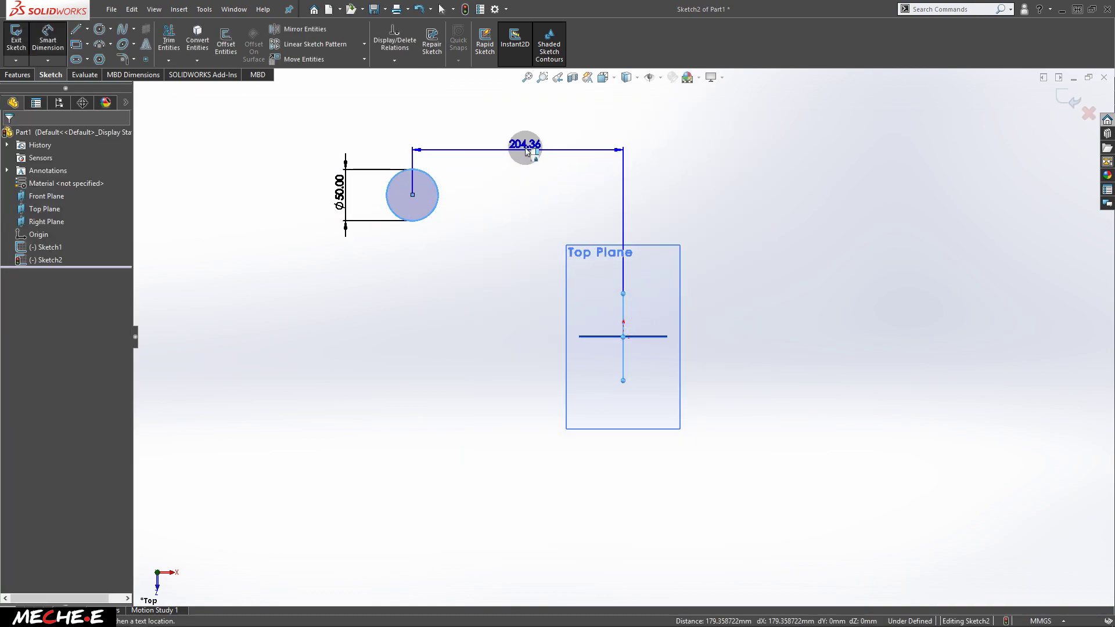
{"action": "left_click", "coordinate": [525, 142]}
{"action": "type", "text": "100"}
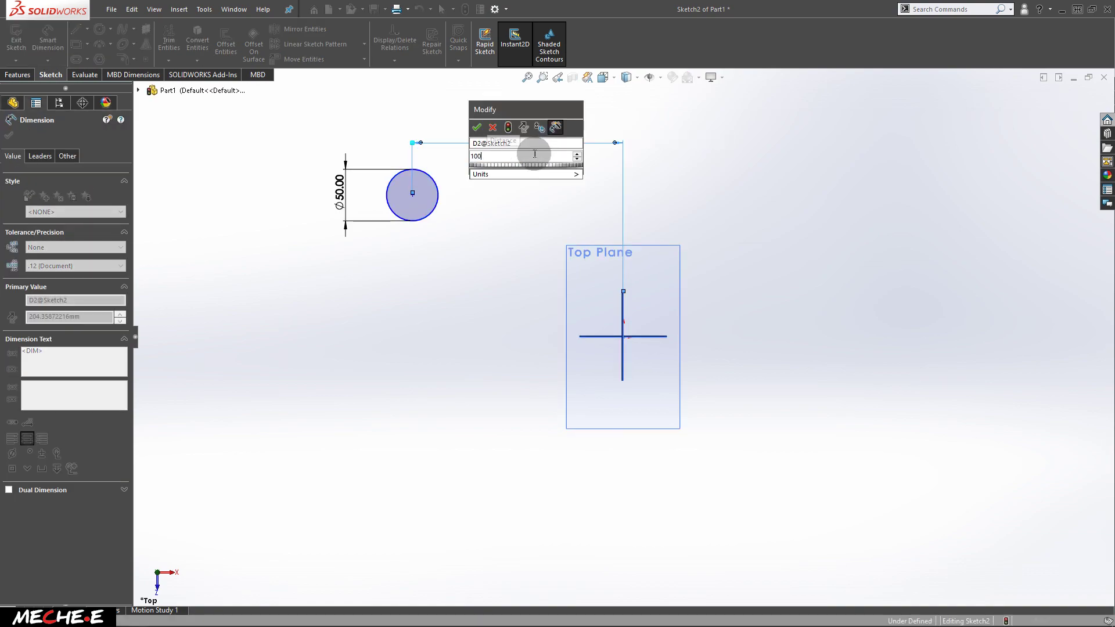
{"action": "key", "text": "Return"}
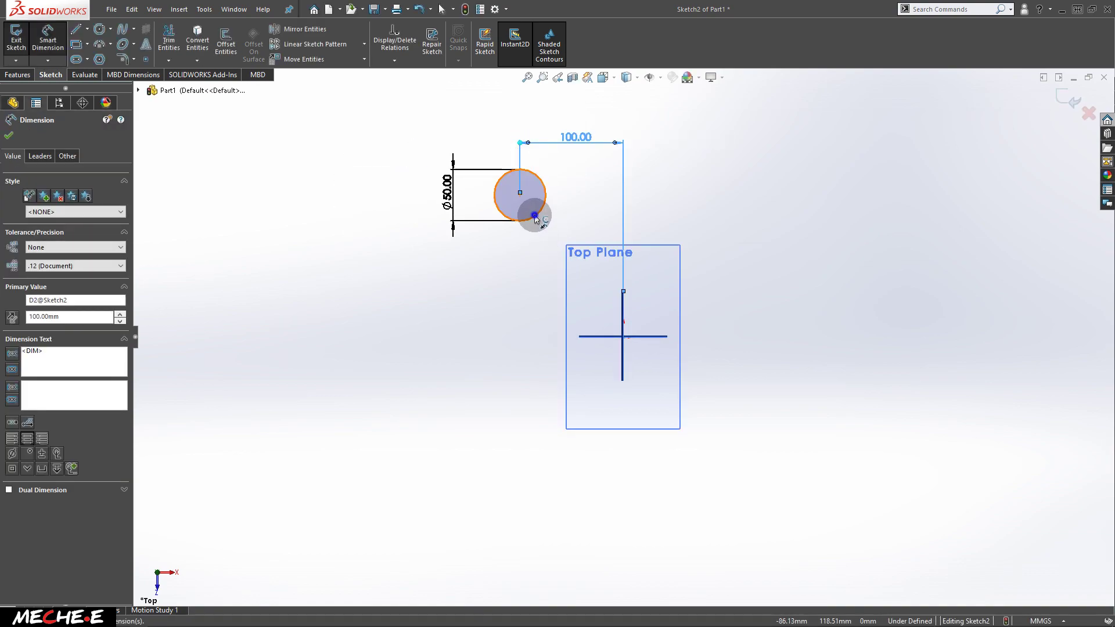
{"action": "left_click_drag", "start_coordinate": [535, 217], "coordinate": [594, 337]}
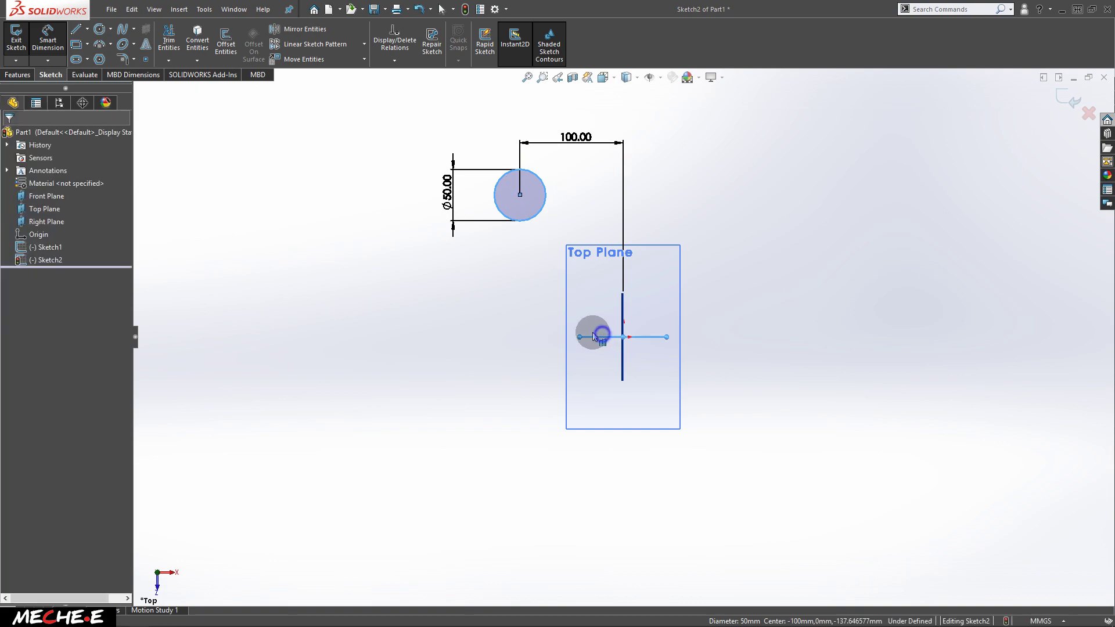
{"action": "left_click", "coordinate": [478, 288]}
{"action": "type", "text": "1"}
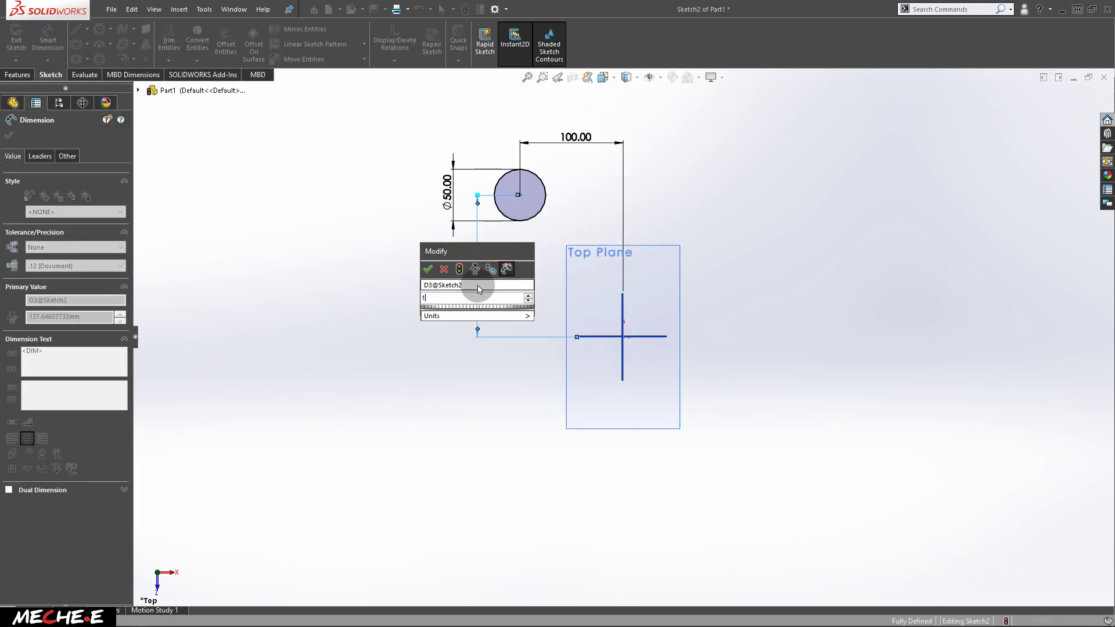
{"action": "type", "text": "00"}
{"action": "key", "text": "Return"}
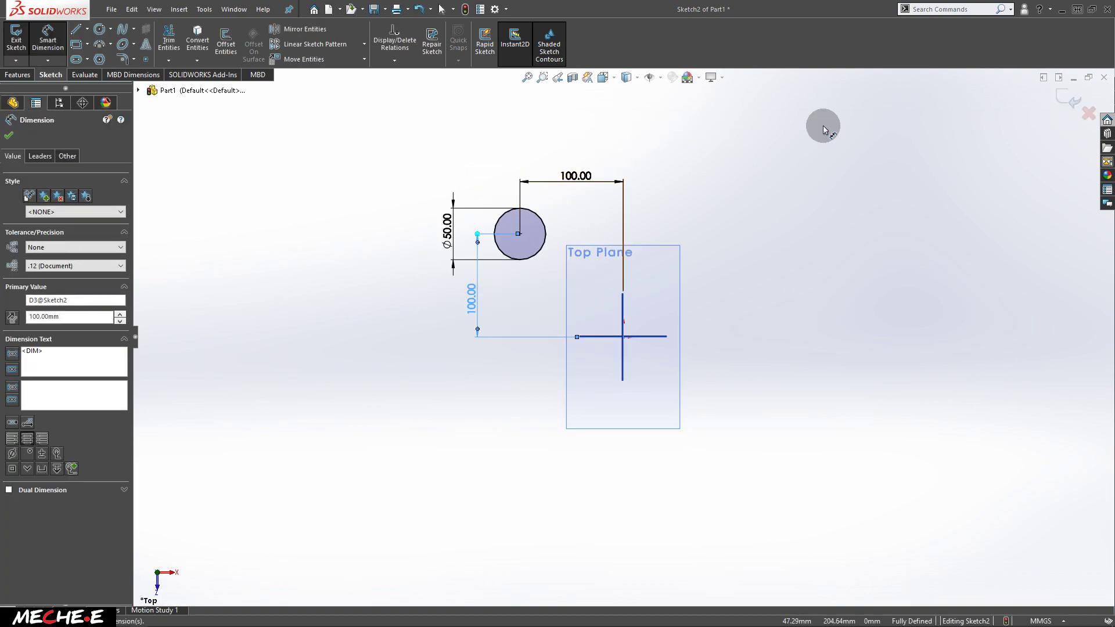
{"action": "left_click", "coordinate": [1068, 99]}
- Extrude the circle sketch into a 10 mm tall cylinder
{"action": "mouse_move", "coordinate": [531, 331]}
{"action": "middle_mouse_down"}
{"action": "mouse_move", "coordinate": [503, 312]}
{"action": "mouse_move", "coordinate": [520, 241]}
{"action": "middle_mouse_up"}
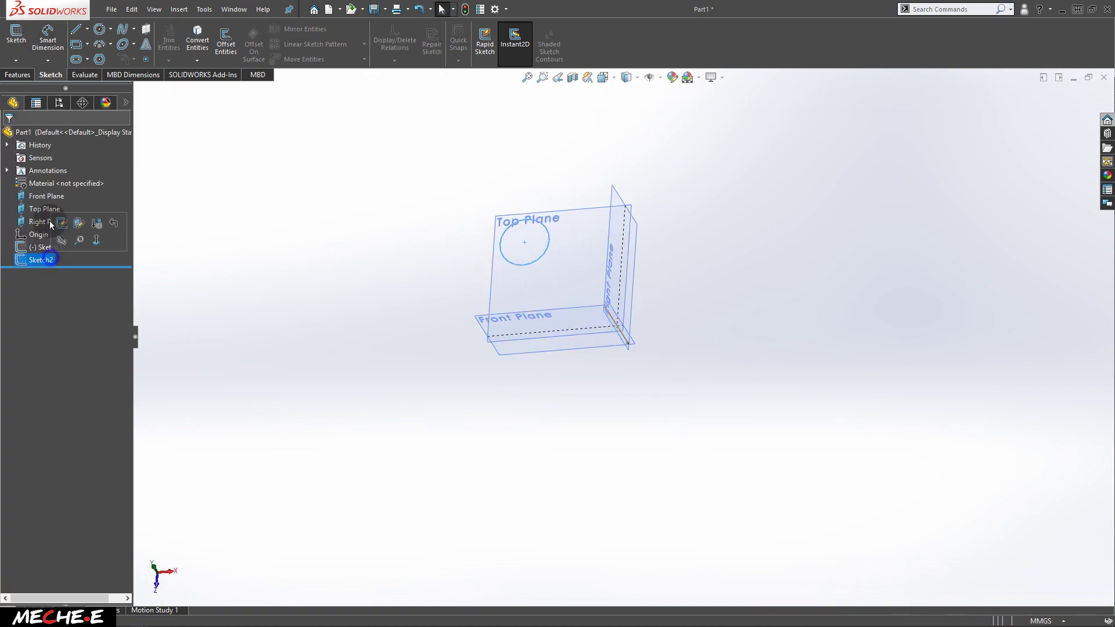
{"action": "left_click", "coordinate": [17, 74]}
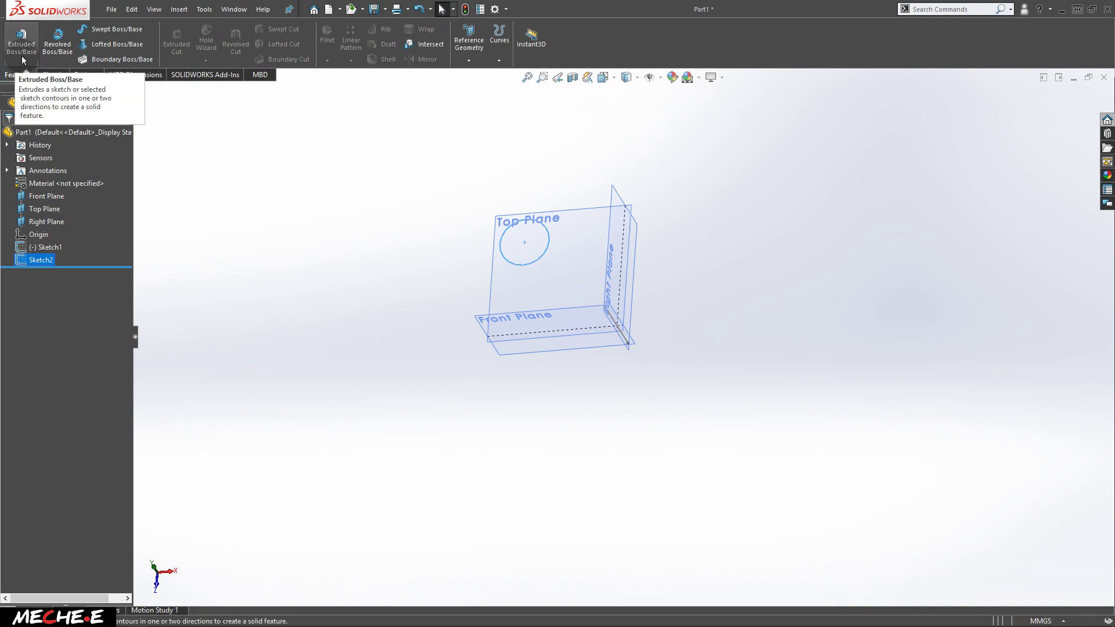
{"action": "left_click", "coordinate": [22, 49]}
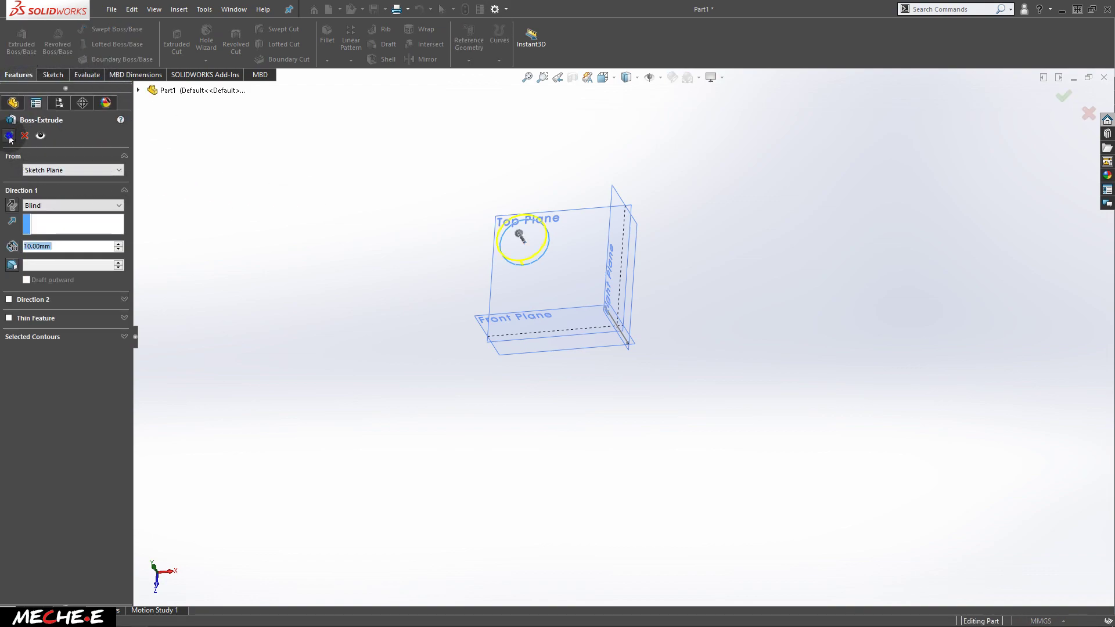
{"action": "left_click", "coordinate": [9, 136]}
- Start a Linear Pattern of the new cylinder
{"action": "middle_click_drag", "start_coordinate": [481, 226], "coordinate": [530, 173]}
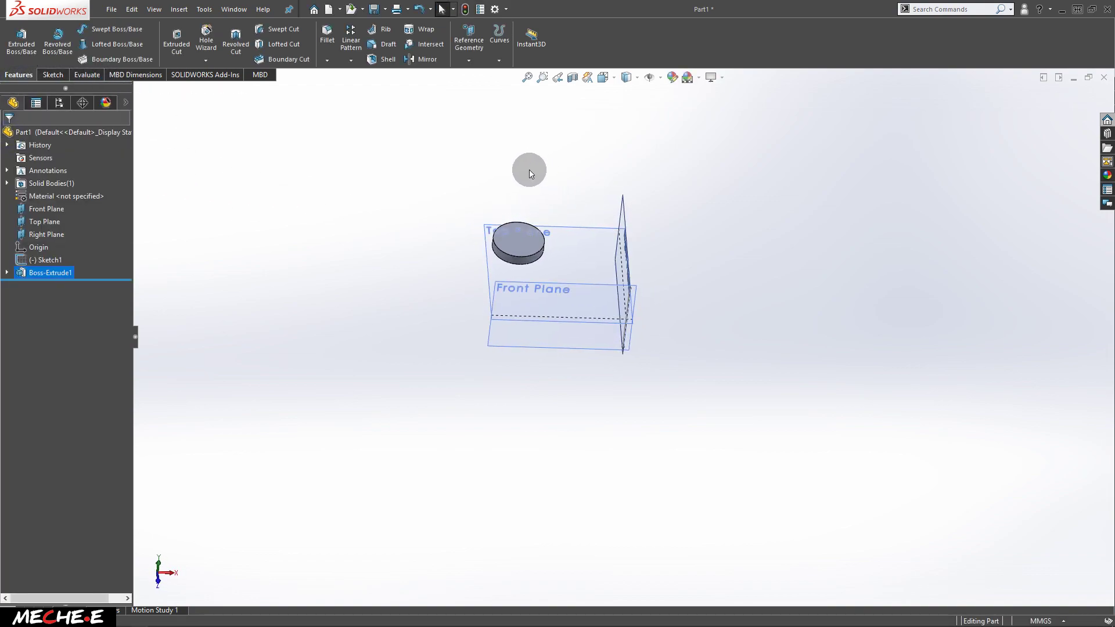
{"action": "scroll", "coordinate": [610, 222], "scroll_direction": "down", "scroll_amount": 2}
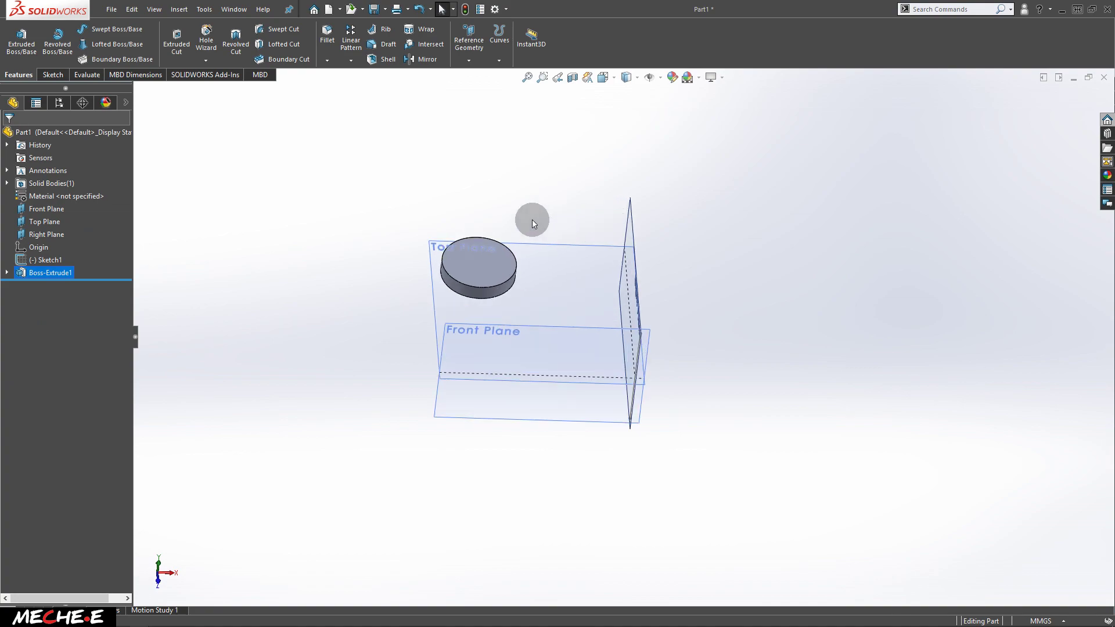
{"action": "left_click", "coordinate": [349, 41]}
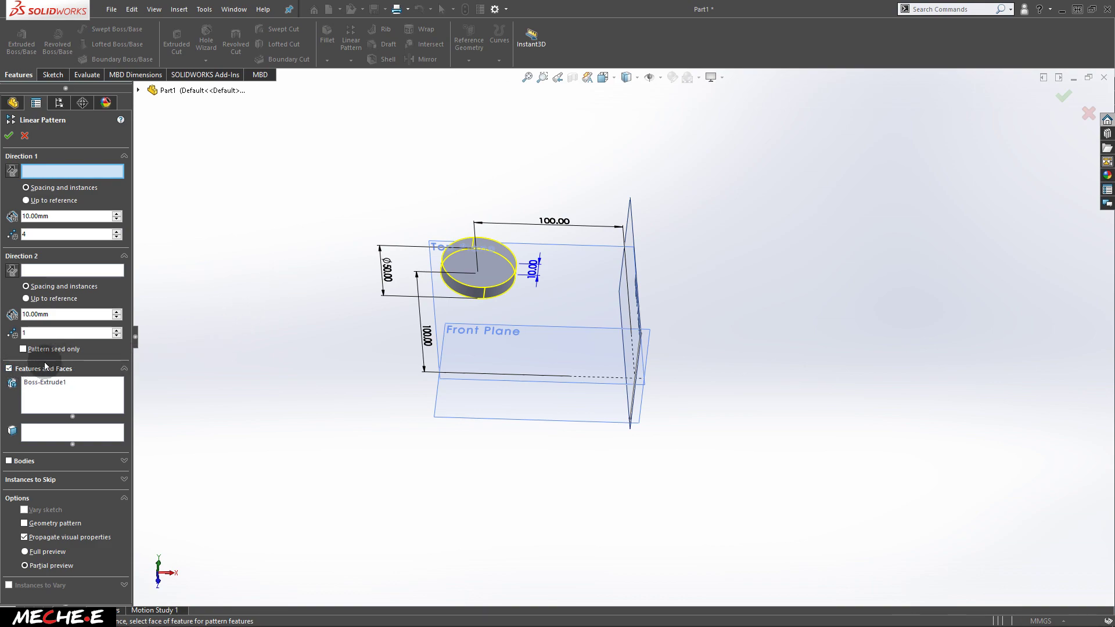
- Switch the linear pattern from Features and Faces to Bodies, selecting the Boss-Extrude1 cylinder
{"action": "left_click", "coordinate": [58, 379]}
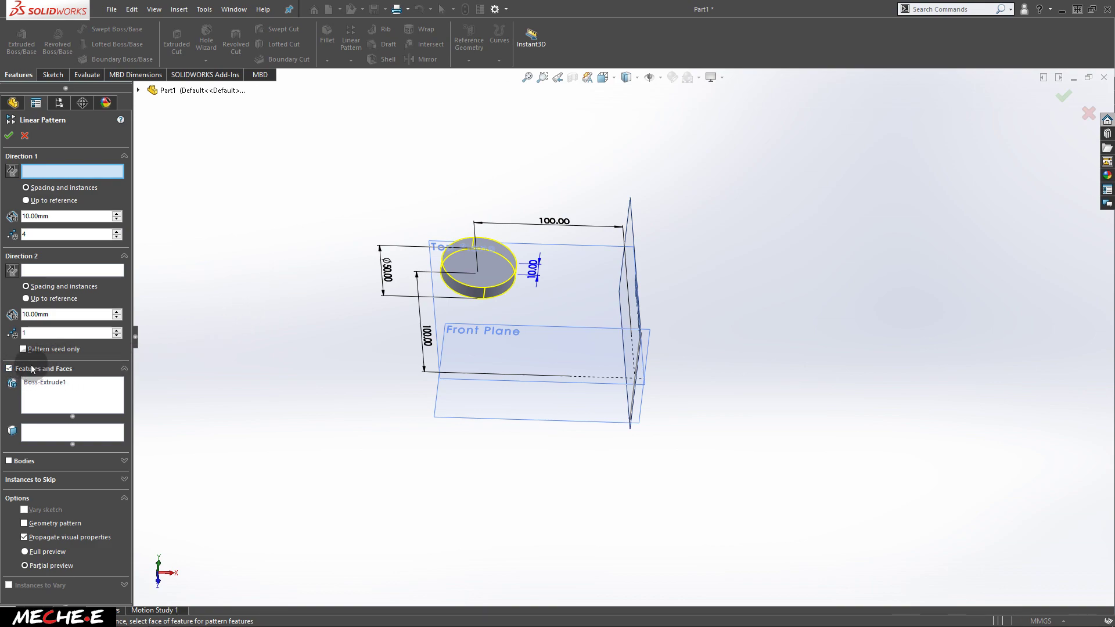
{"action": "middle_click_drag", "start_coordinate": [511, 264], "coordinate": [532, 254]}
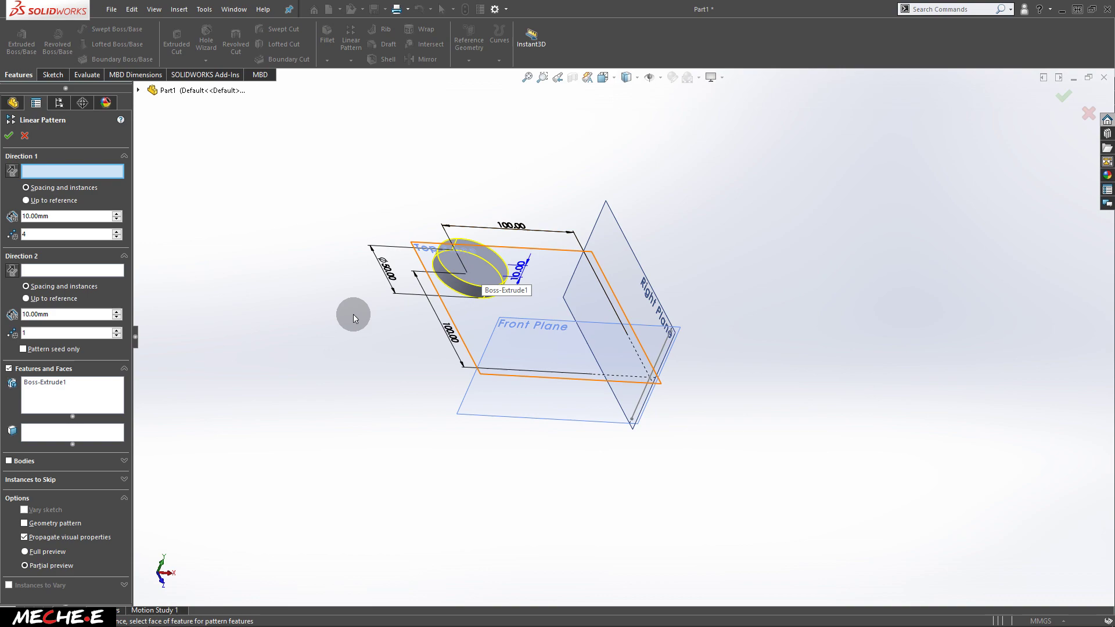
{"action": "left_click", "coordinate": [10, 371]}
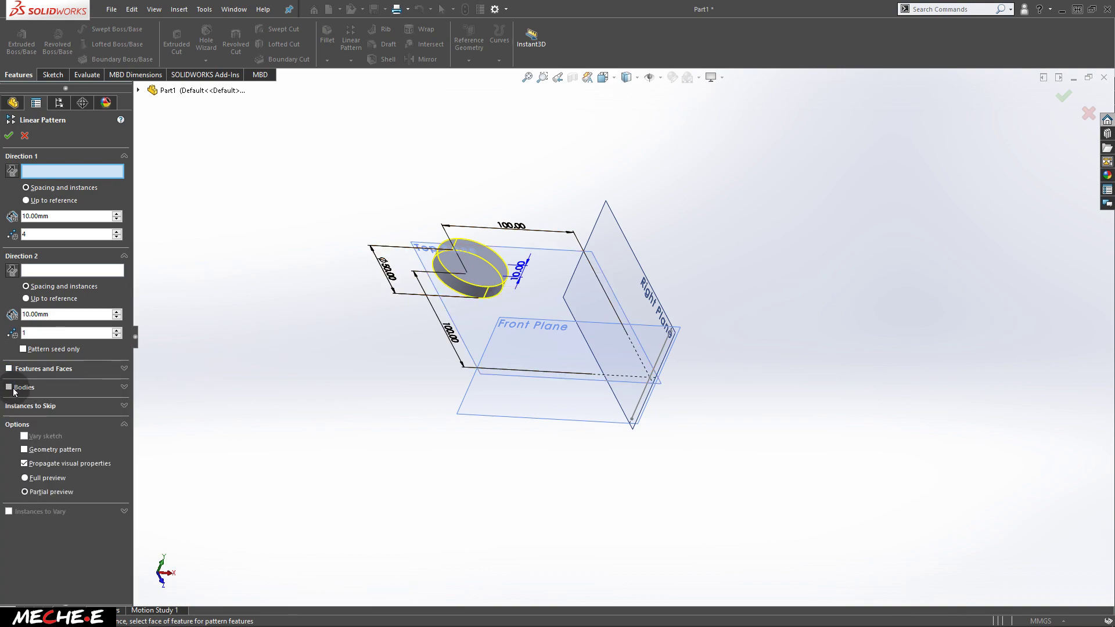
{"action": "left_click", "coordinate": [10, 387]}
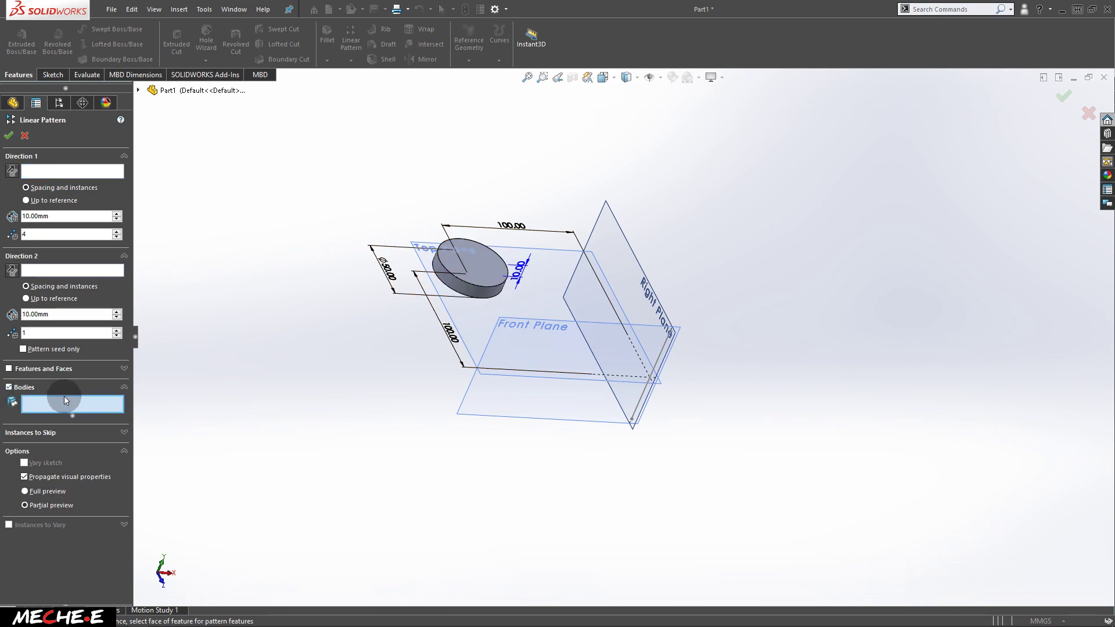
{"action": "left_click", "coordinate": [500, 272]}
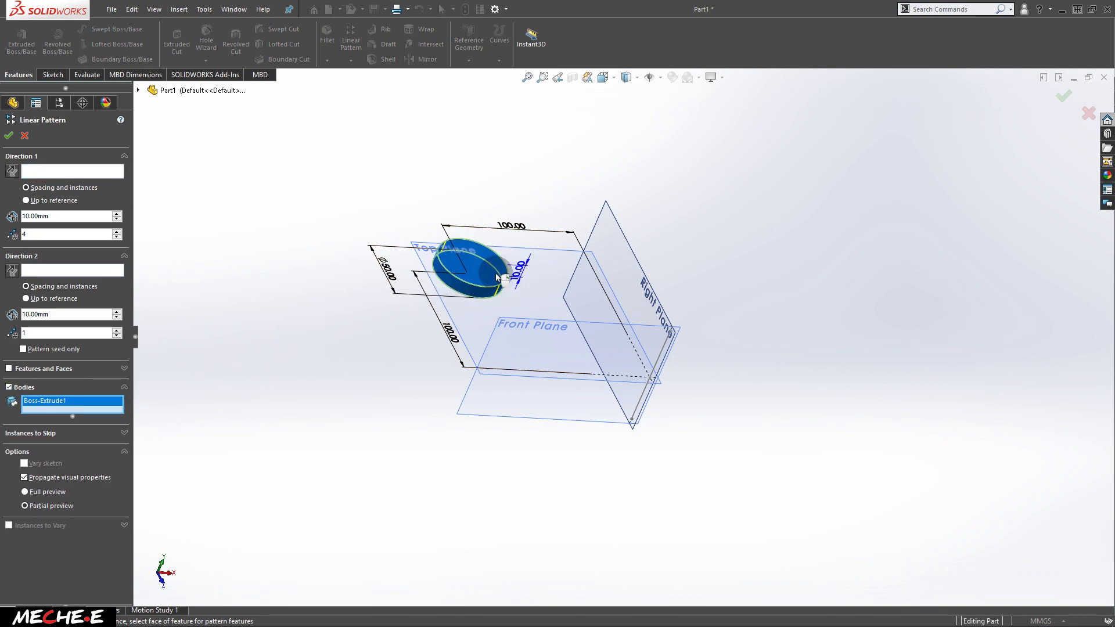
{"action": "middle_click_drag", "start_coordinate": [498, 277], "coordinate": [496, 237]}
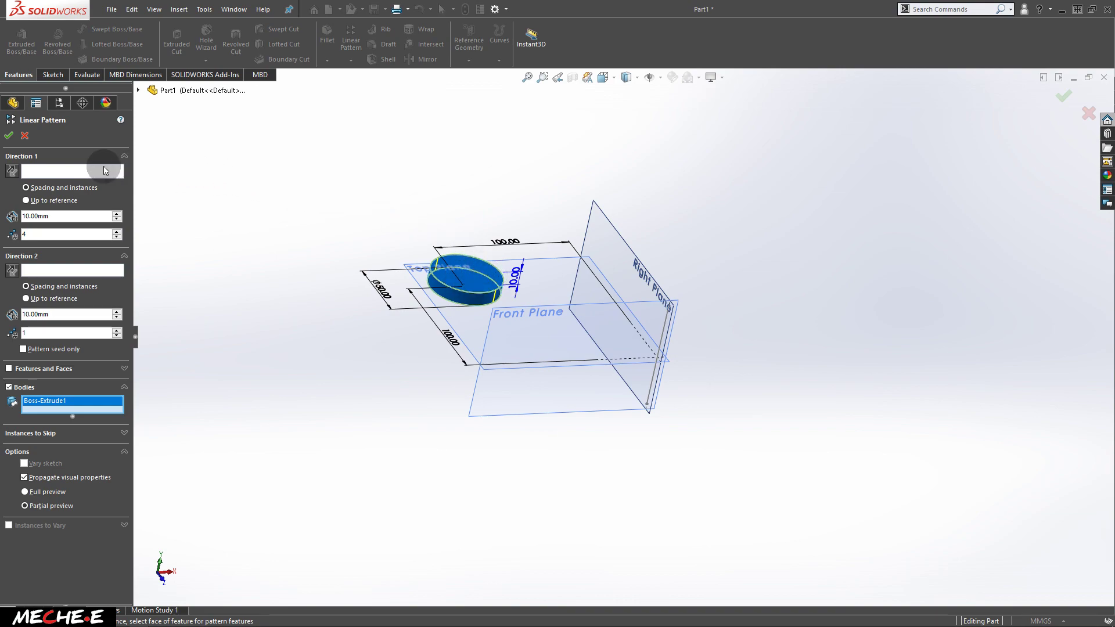
- Set Right Plane as Direction 1 with 60 mm spacing and 6 instances, creating LPattern1
{"action": "left_click", "coordinate": [39, 172]}
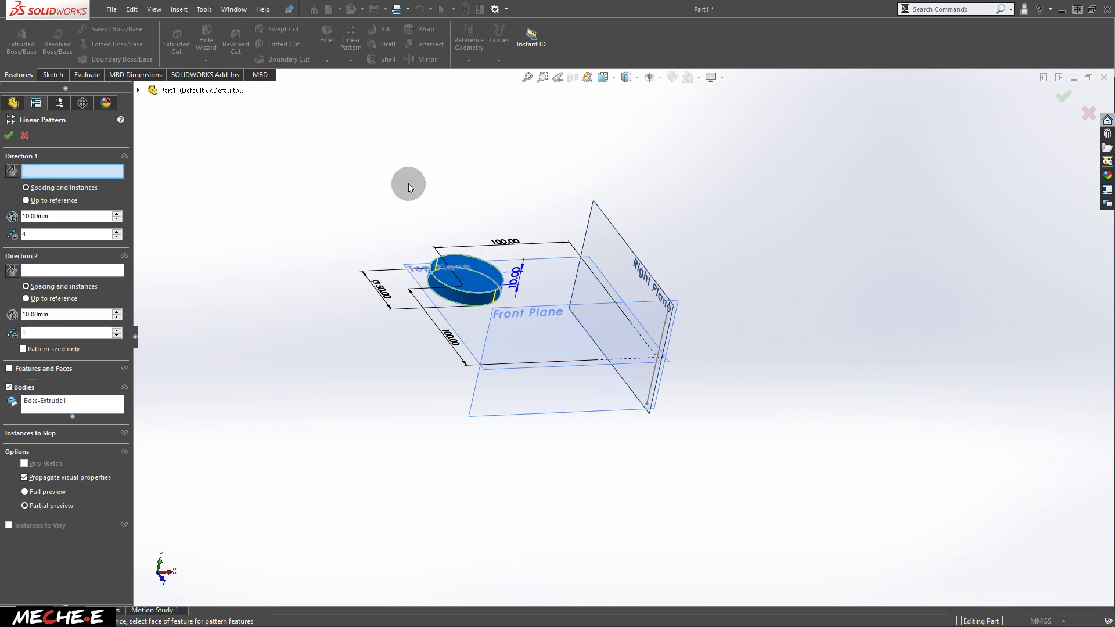
{"action": "left_click", "coordinate": [635, 257]}
{"action": "middle_click_drag", "start_coordinate": [635, 256], "coordinate": [583, 256]}
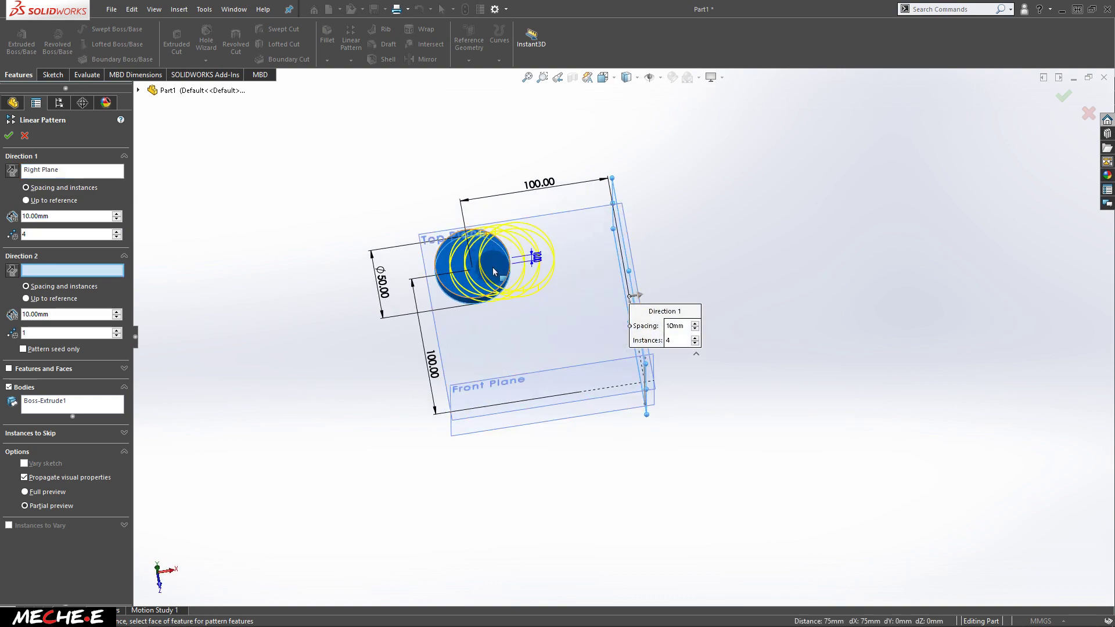
{"action": "middle_click_drag", "start_coordinate": [505, 281], "coordinate": [550, 238]}
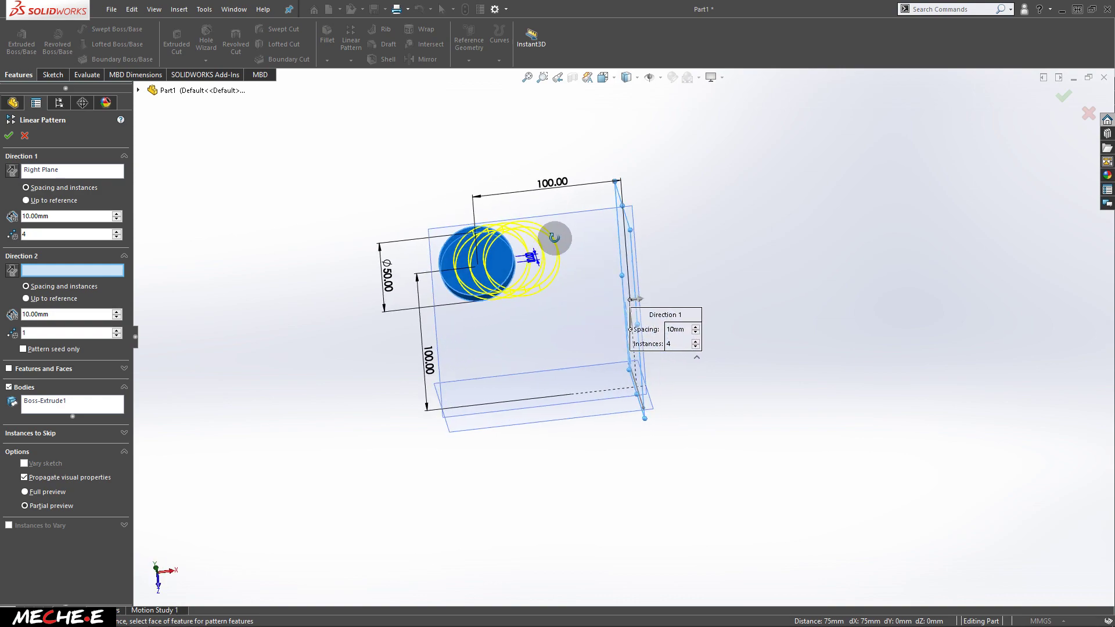
{"action": "left_click", "coordinate": [79, 215]}
{"action": "left_click_drag", "start_coordinate": [75, 217], "coordinate": [18, 209]}
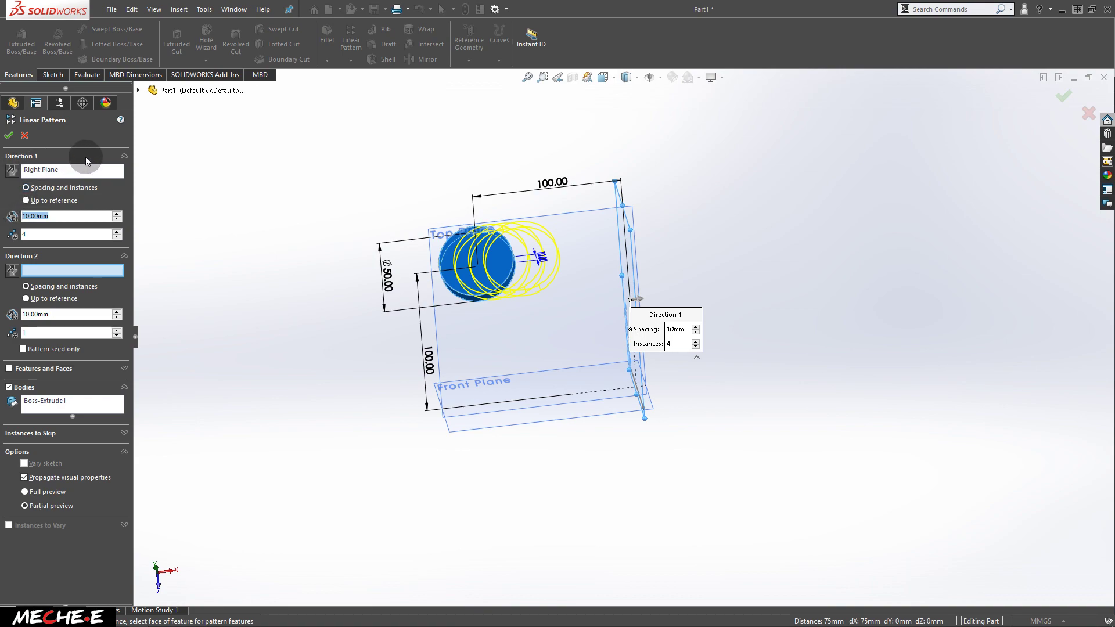
{"action": "key", "text": "Return"}
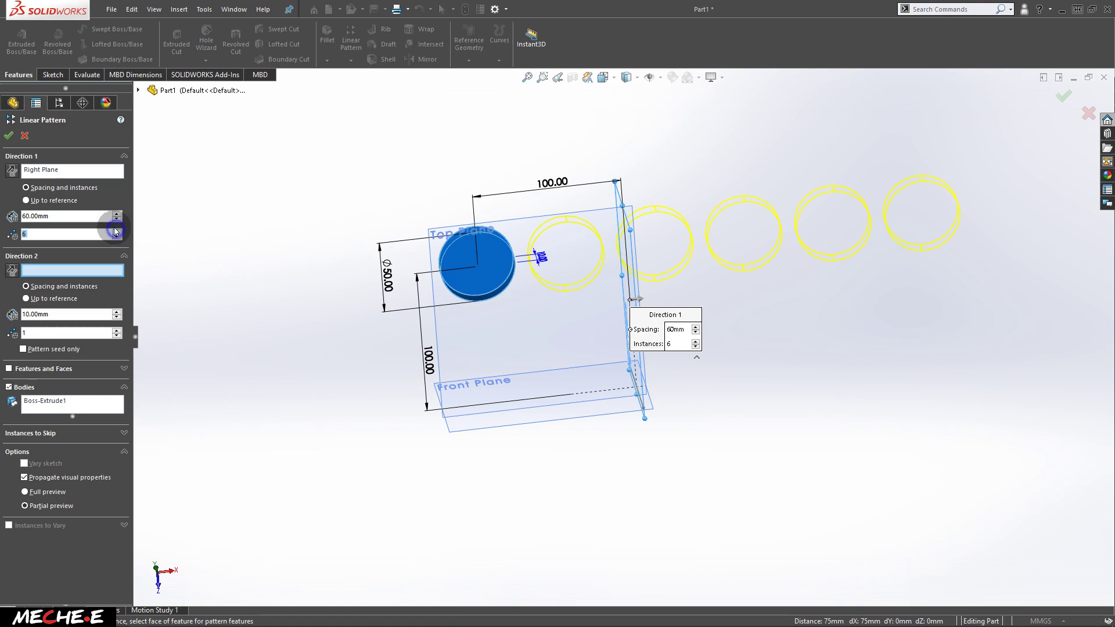
{"action": "left_click", "coordinate": [8, 136]}
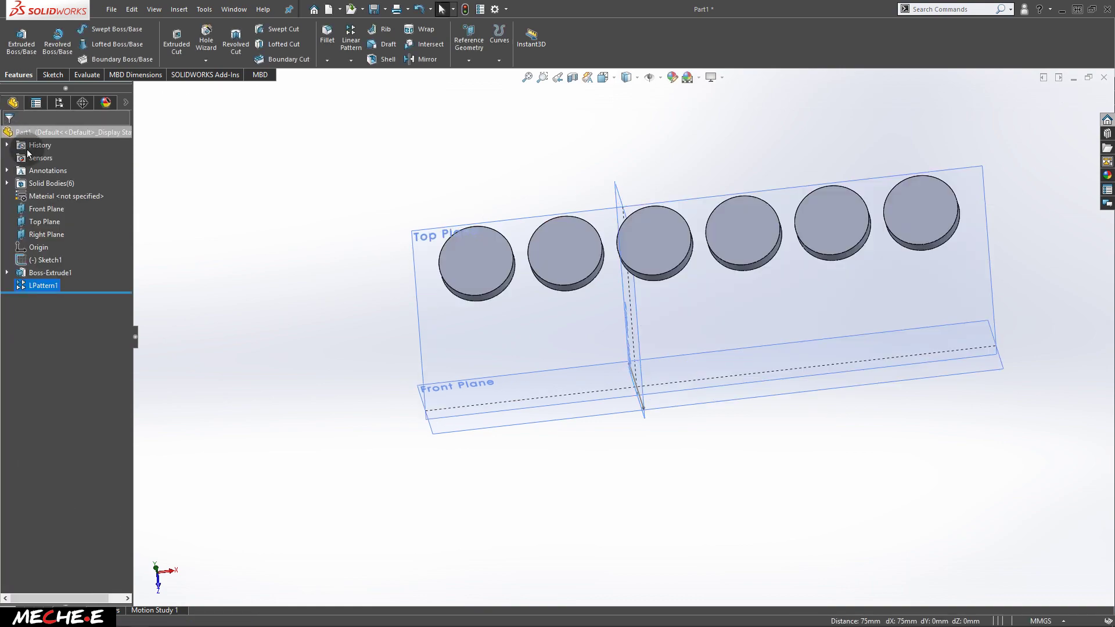
- Start a Circular Pattern using Line1@Sketch1 as the axis
{"action": "middle_click_drag", "start_coordinate": [656, 273], "coordinate": [652, 223]}
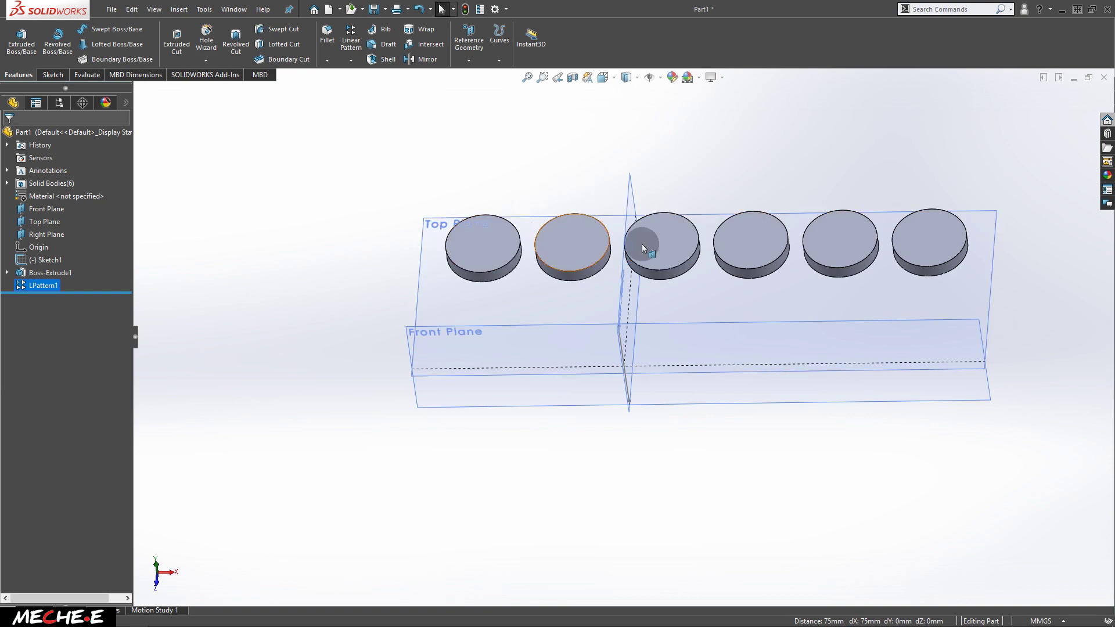
{"action": "left_click", "coordinate": [354, 60]}
{"action": "left_click", "coordinate": [385, 91]}
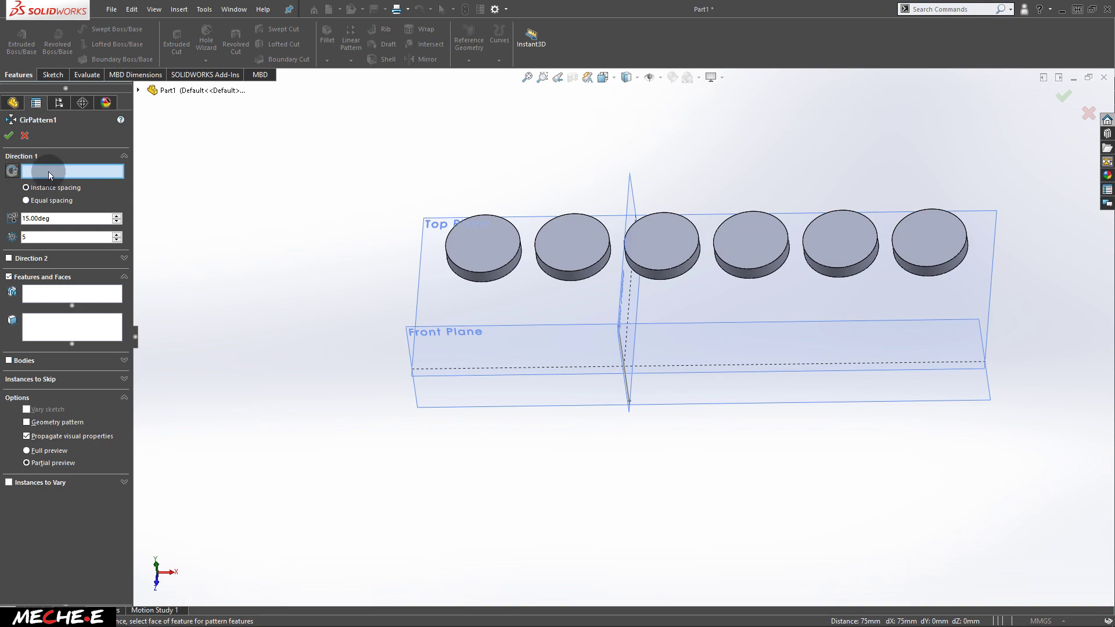
{"action": "middle_click_drag", "start_coordinate": [664, 346], "coordinate": [613, 356]}
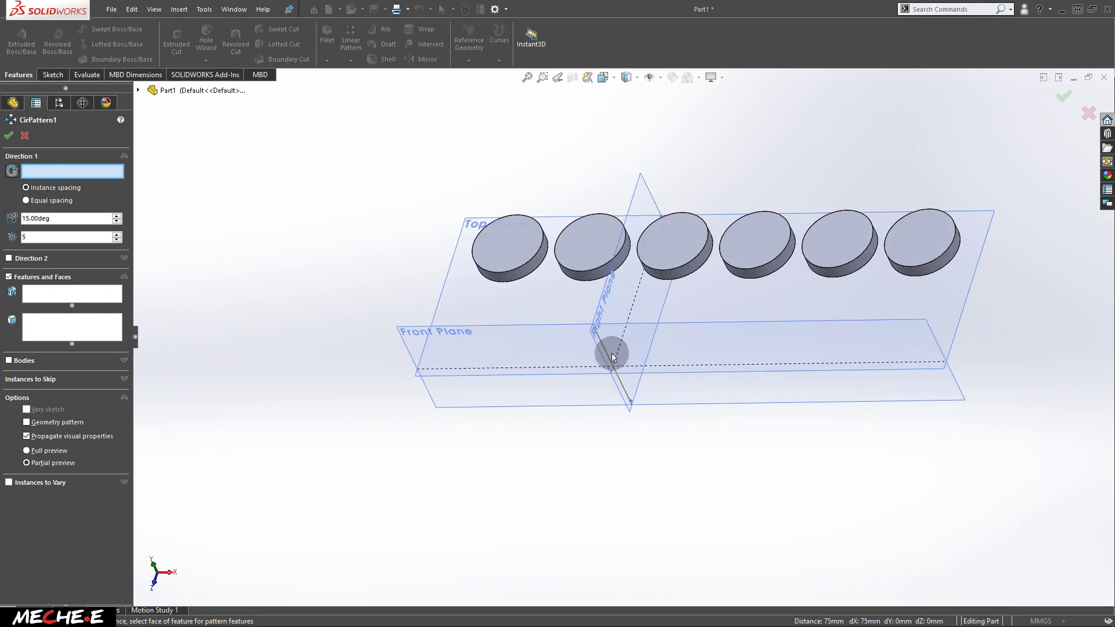
{"action": "left_click", "coordinate": [610, 356]}
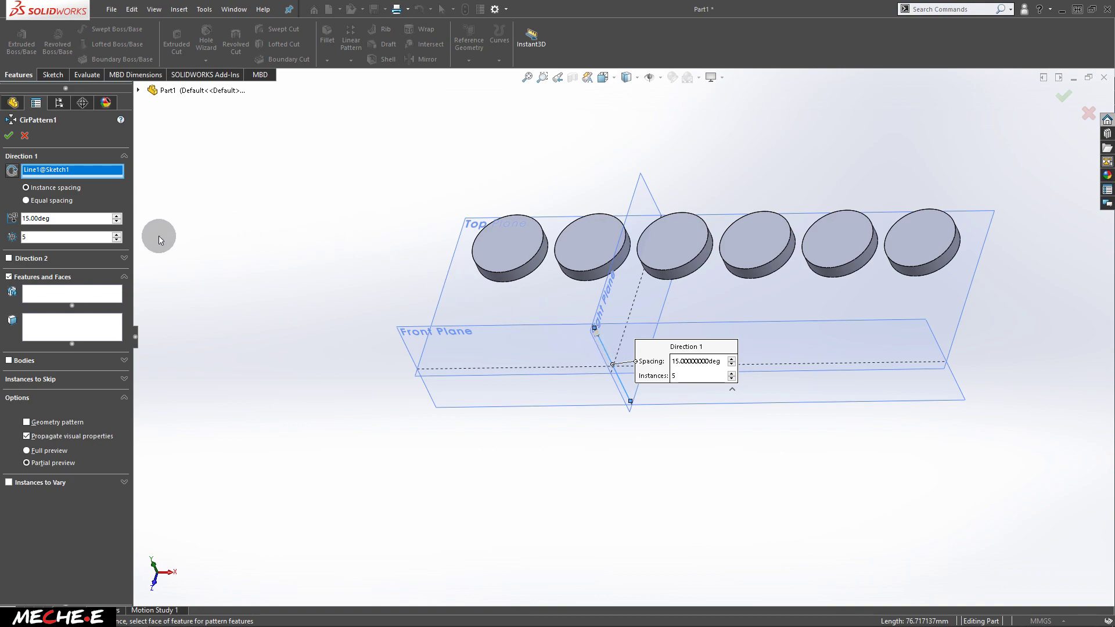
- Pattern bodies instead of features, selecting the leftmost disc Boss-Extrude1
{"action": "left_click", "coordinate": [9, 279]}
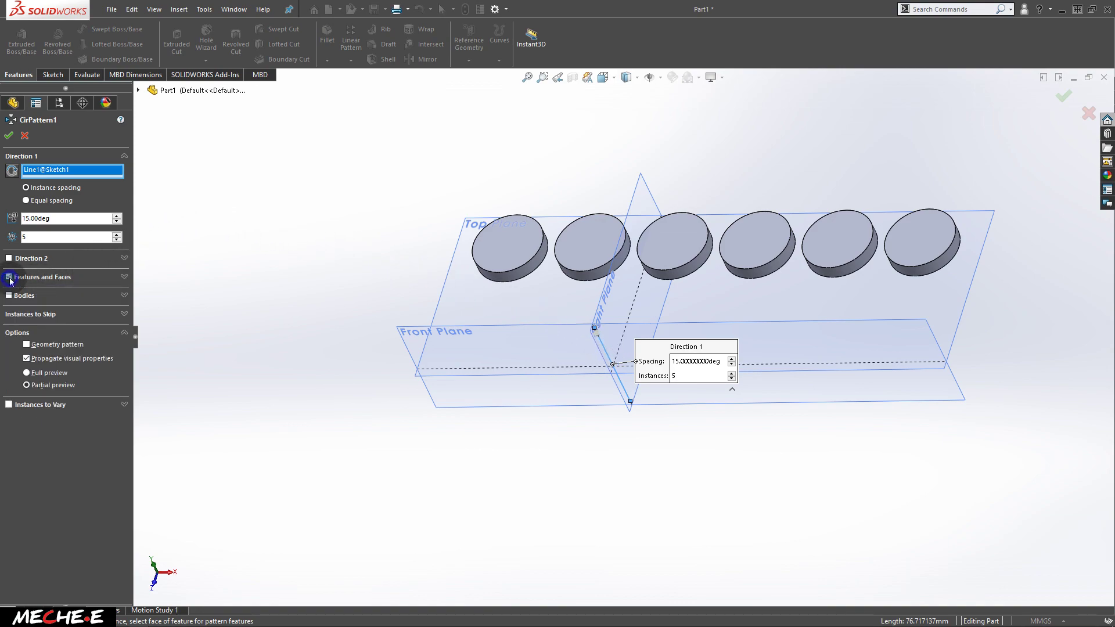
{"action": "left_click", "coordinate": [9, 297]}
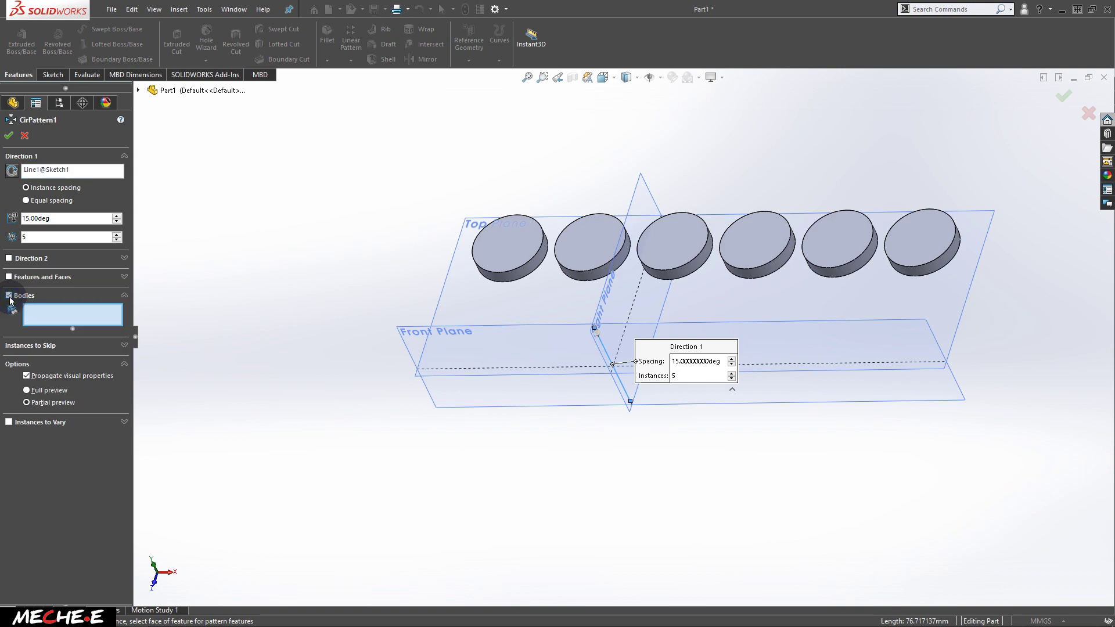
{"action": "left_click", "coordinate": [509, 245]}
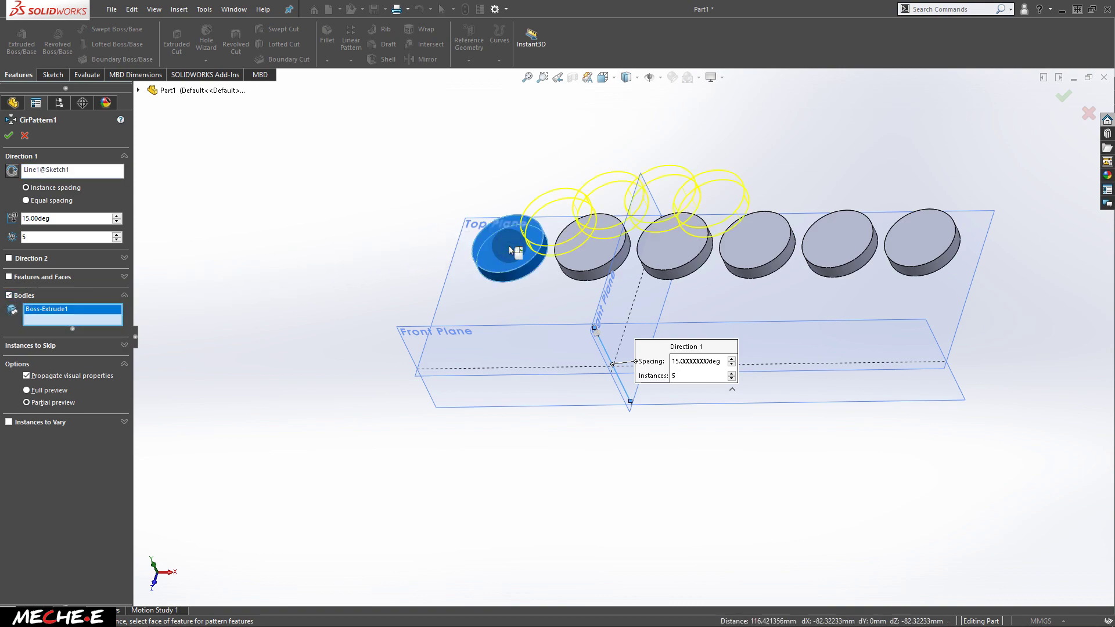
{"action": "middle_click_drag", "start_coordinate": [509, 246], "coordinate": [512, 218]}
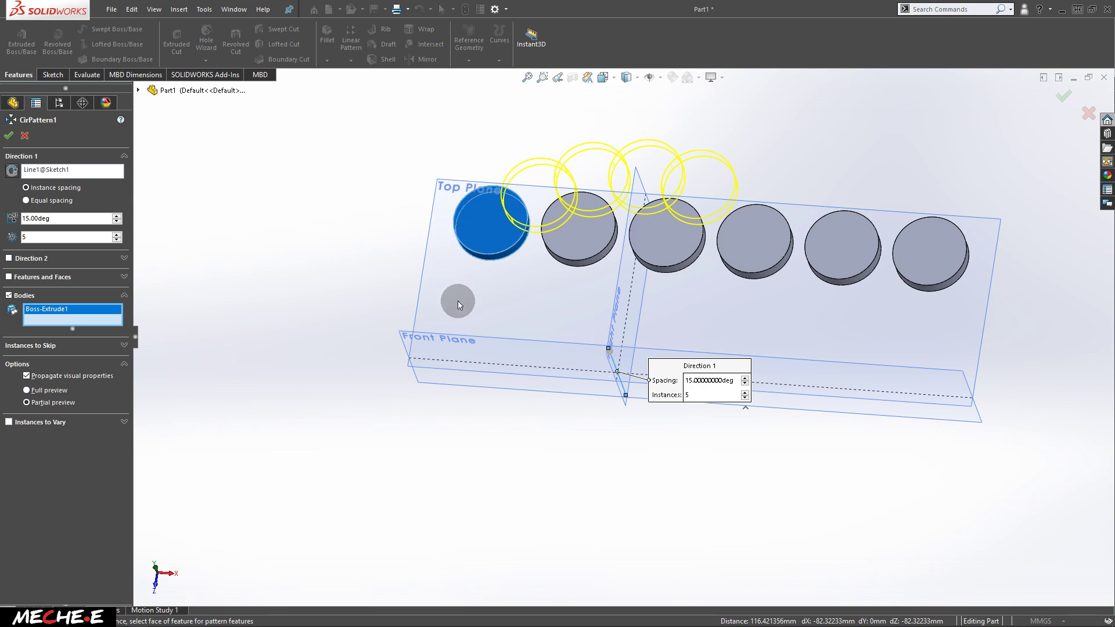
- Reverse the circular pattern direction, set 30° spacing, and create CirPattern1
{"action": "left_click", "coordinate": [12, 171]}
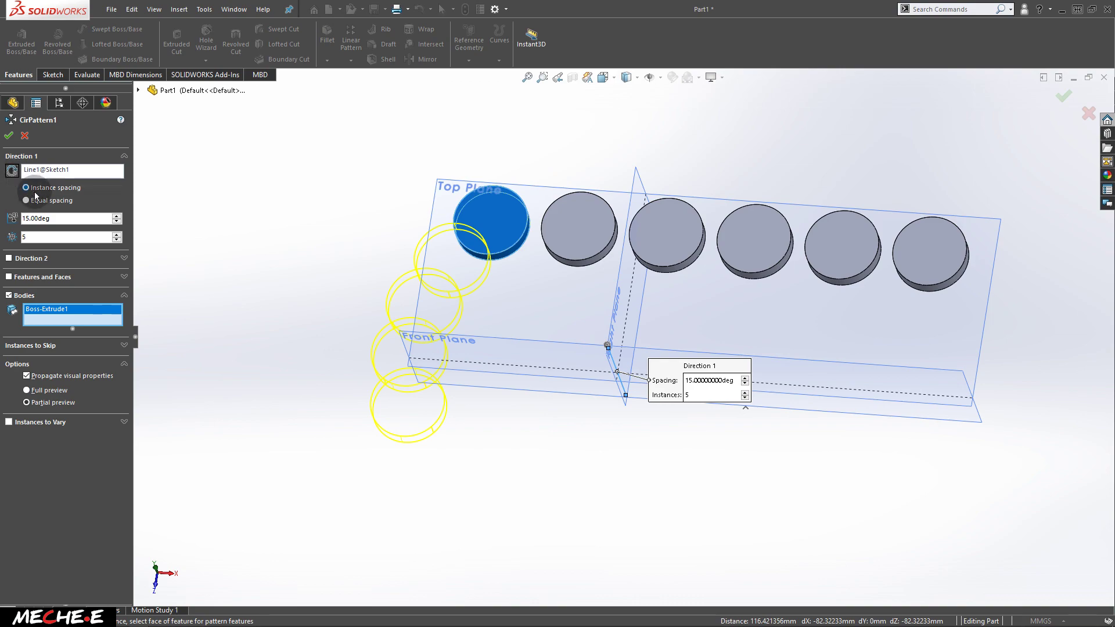
{"action": "double_click", "coordinate": [69, 218]}
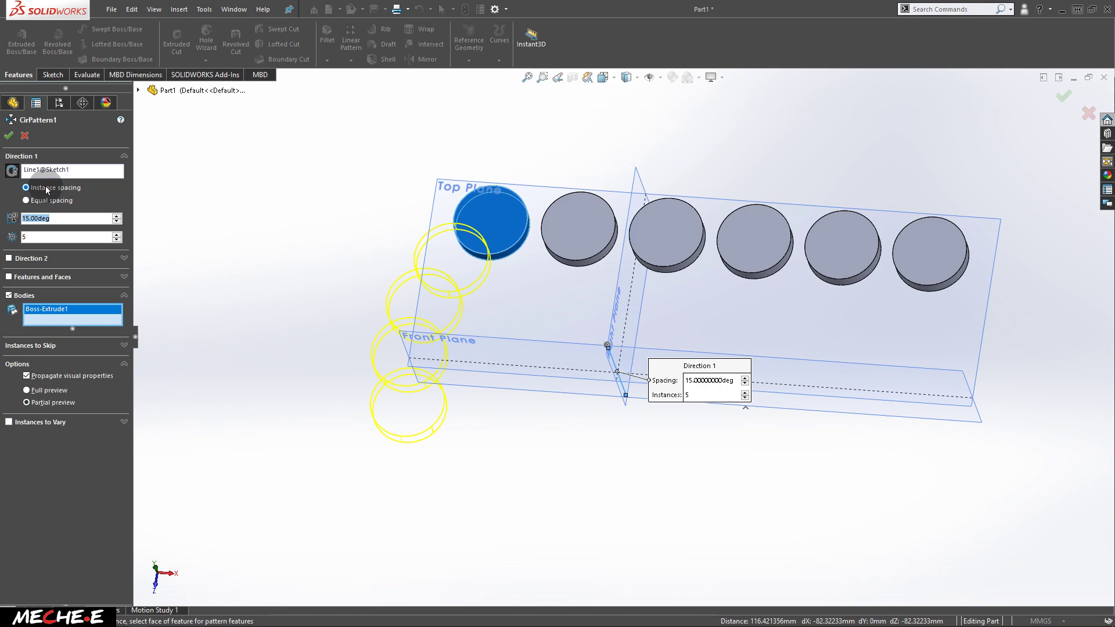
{"action": "type", "text": "30"}
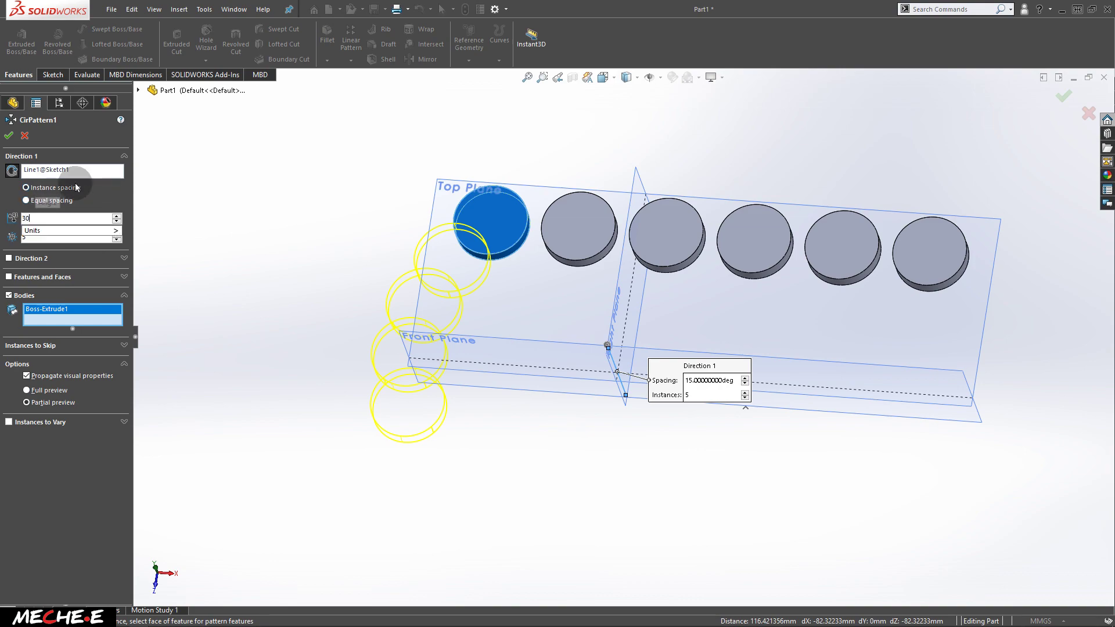
{"action": "key", "text": "Return"}
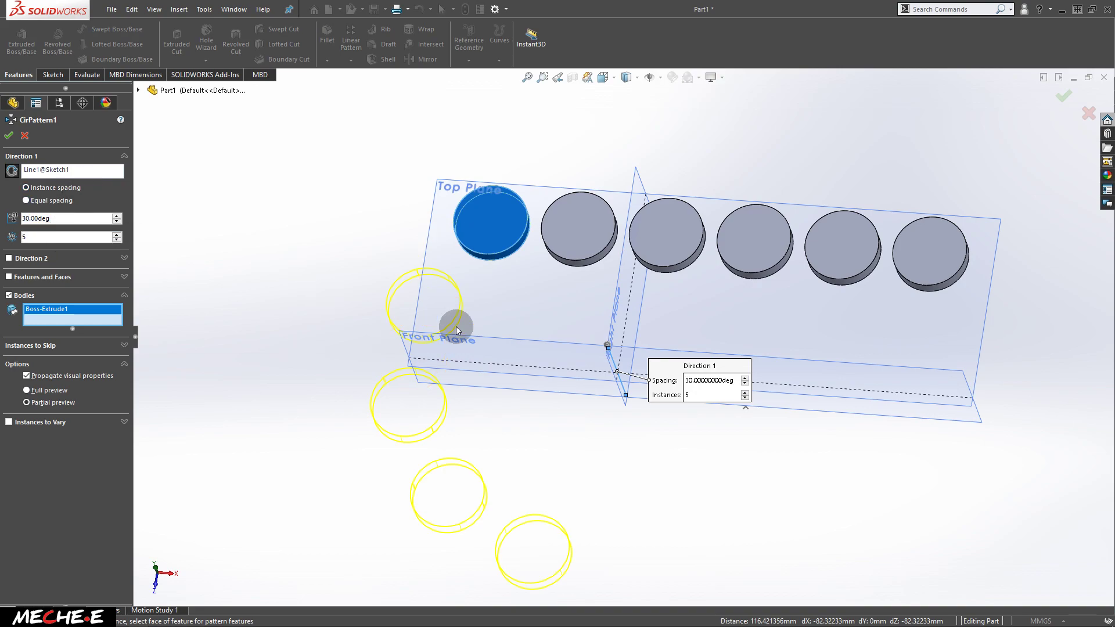
{"action": "middle_click_drag", "start_coordinate": [456, 326], "coordinate": [592, 299]}
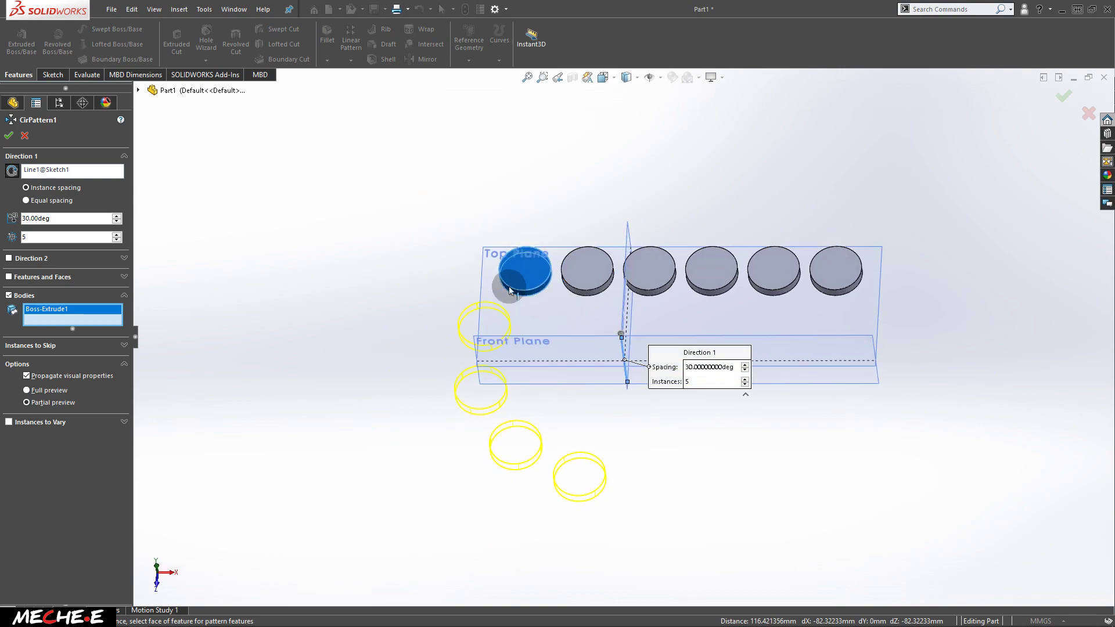
{"action": "left_click", "coordinate": [10, 136]}
{"action": "middle_click_drag", "start_coordinate": [281, 155], "coordinate": [783, 473]}
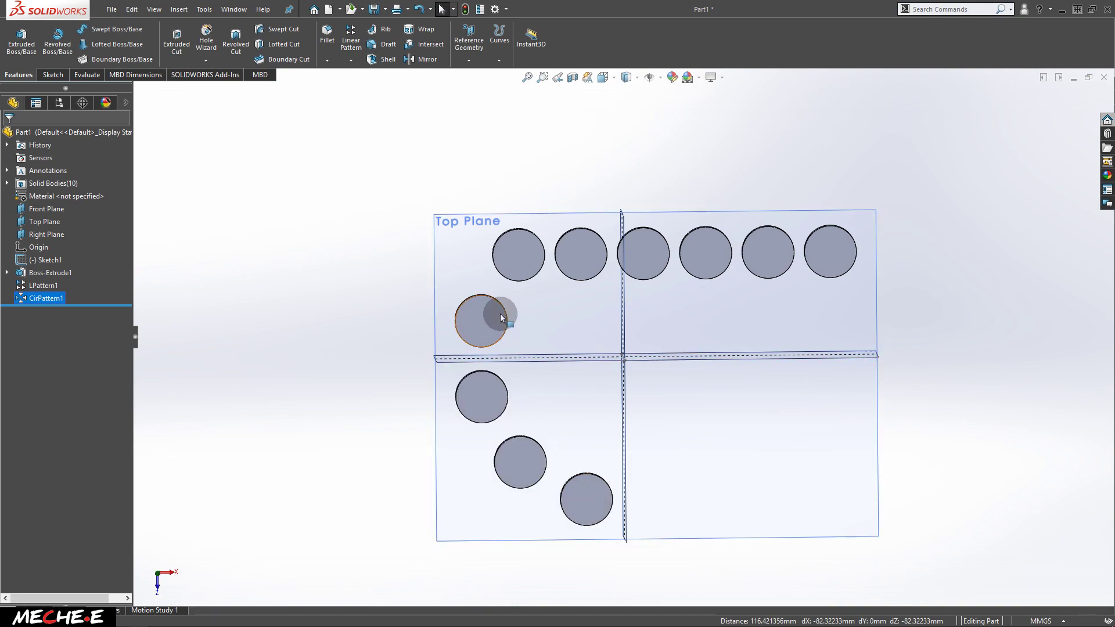
- Open the Mirror feature from the pattern dropdown on the Features toolbar
{"action": "left_click", "coordinate": [350, 60]}
{"action": "left_click", "coordinate": [371, 103]}
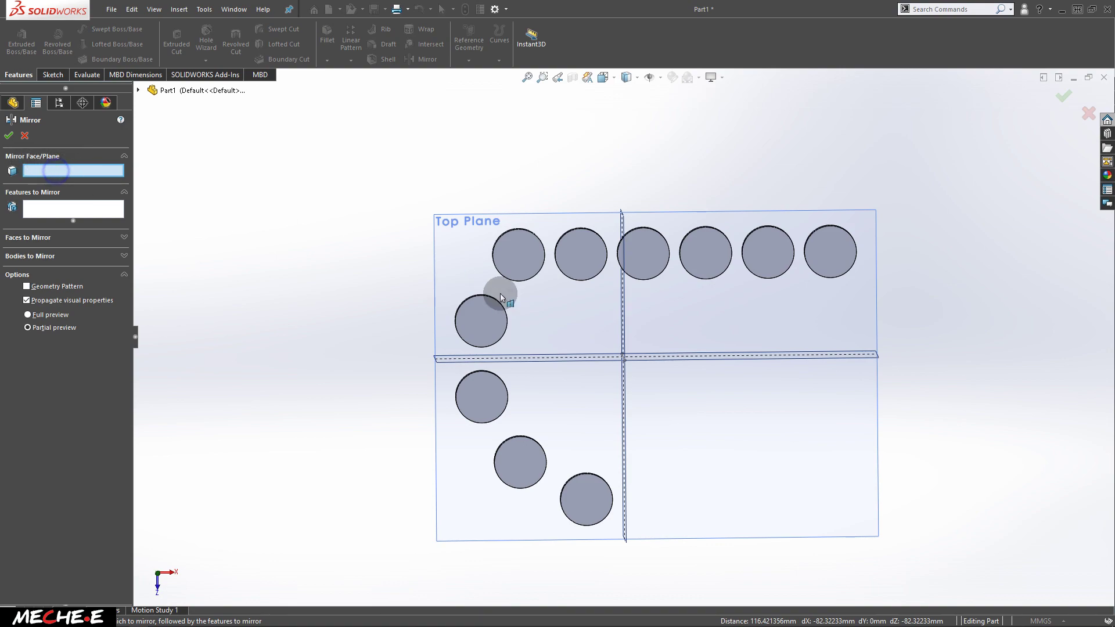
{"action": "middle_click_drag", "start_coordinate": [640, 347], "coordinate": [679, 344]}
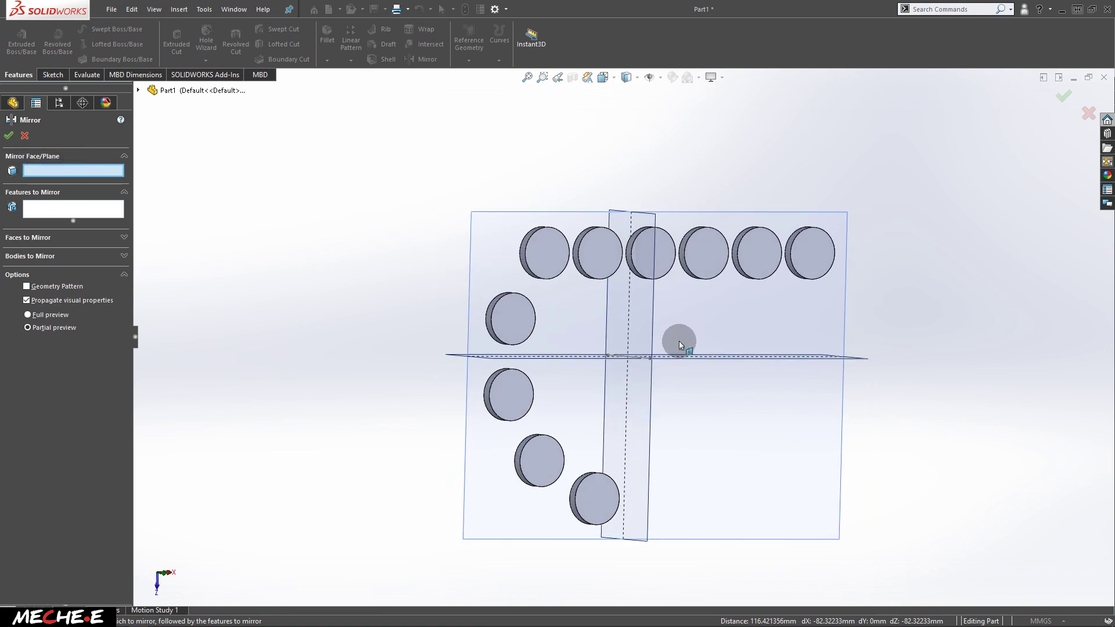
- Mirror bodies CirPattern1[1]–[4] across the Right Plane, creating Mirror1
{"action": "left_click", "coordinate": [643, 465]}
{"action": "middle_click_drag", "start_coordinate": [643, 465], "coordinate": [597, 436]}
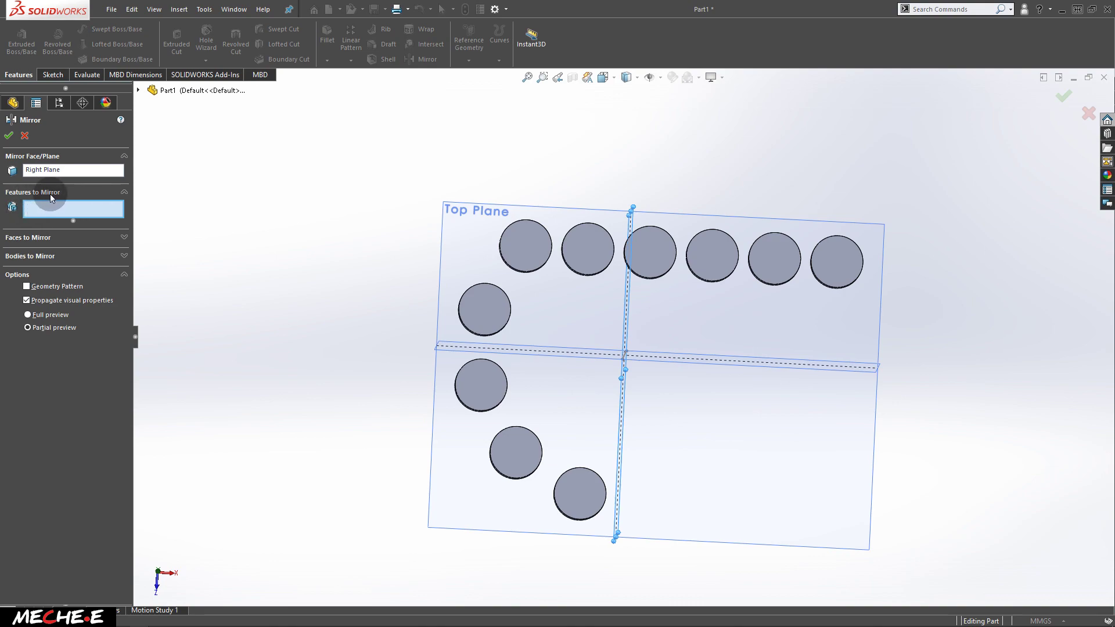
{"action": "left_click", "coordinate": [51, 256]}
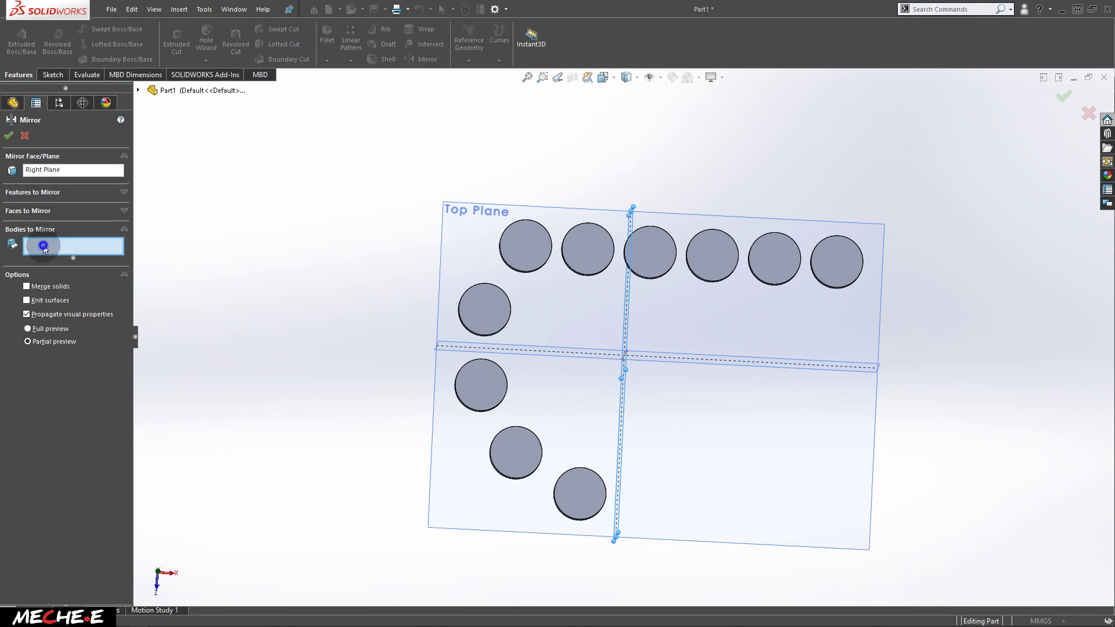
{"action": "left_click", "coordinate": [486, 302]}
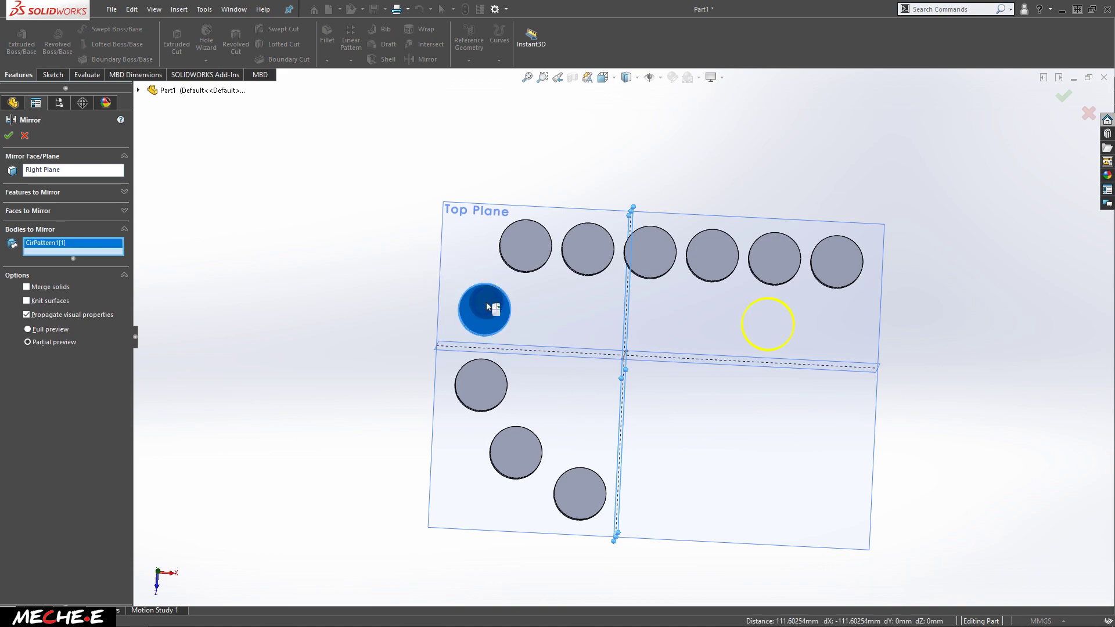
{"action": "left_click", "coordinate": [489, 395]}
{"action": "left_click", "coordinate": [526, 458]}
{"action": "left_click", "coordinate": [586, 493]}
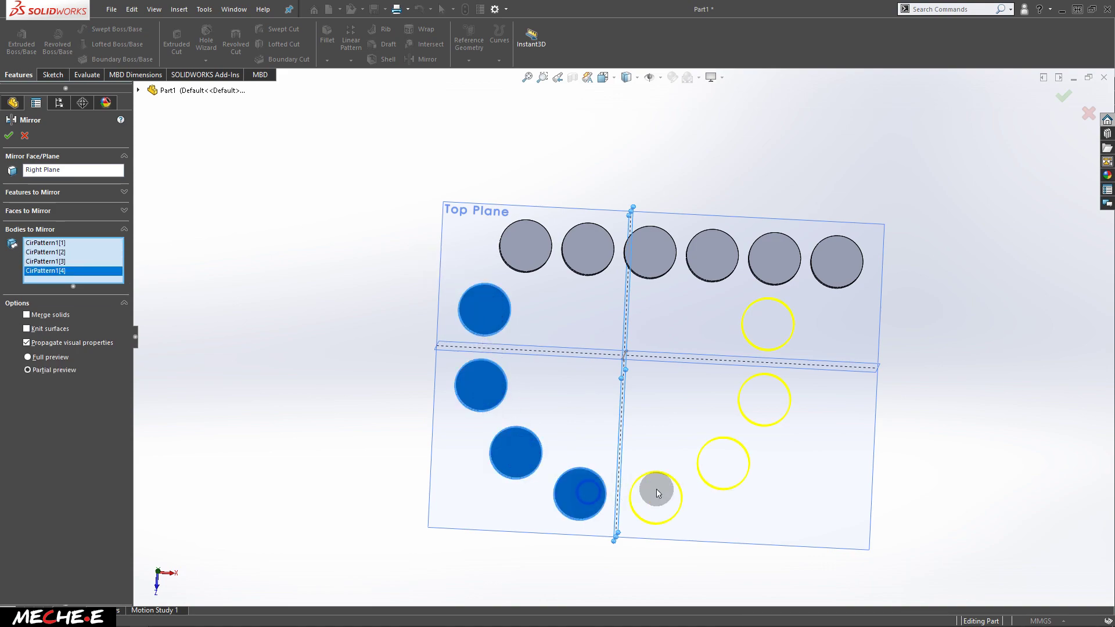
{"action": "middle_click_drag", "start_coordinate": [657, 493], "coordinate": [705, 371]}
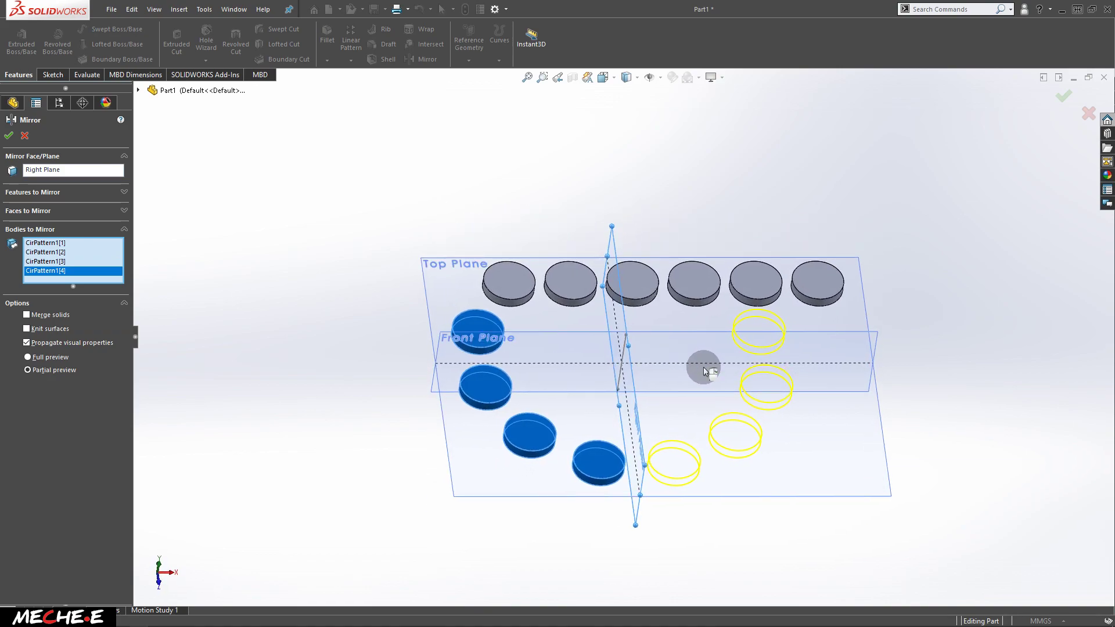
{"action": "left_click", "coordinate": [1064, 96]}
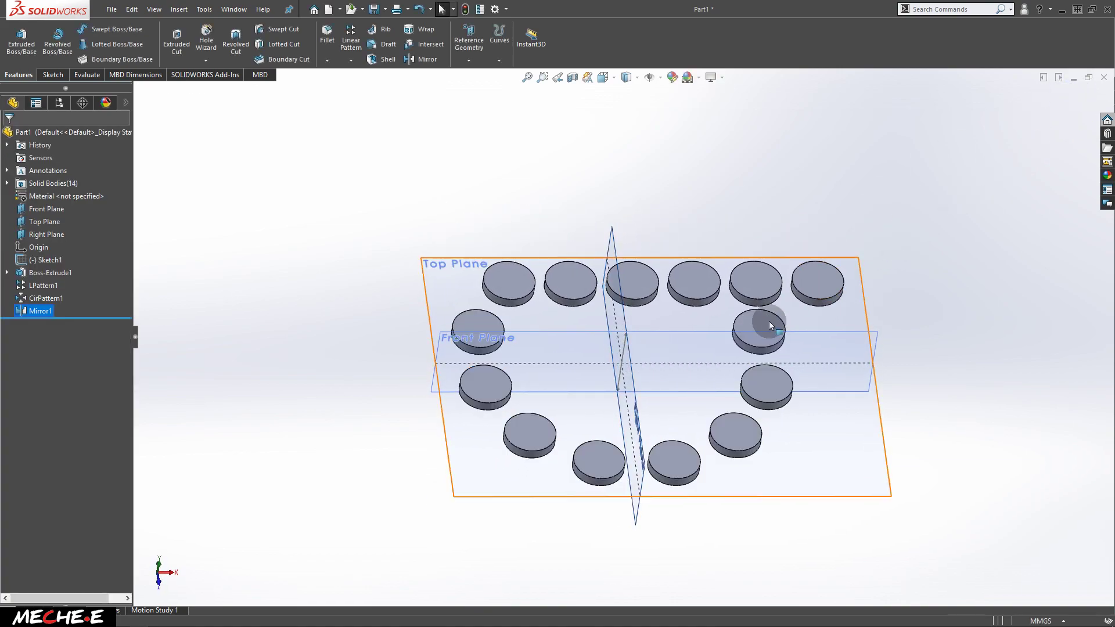
- Start and cancel a Linear Pattern, then reopen the pattern types list
{"action": "middle_click_drag", "start_coordinate": [770, 324], "coordinate": [729, 349]}
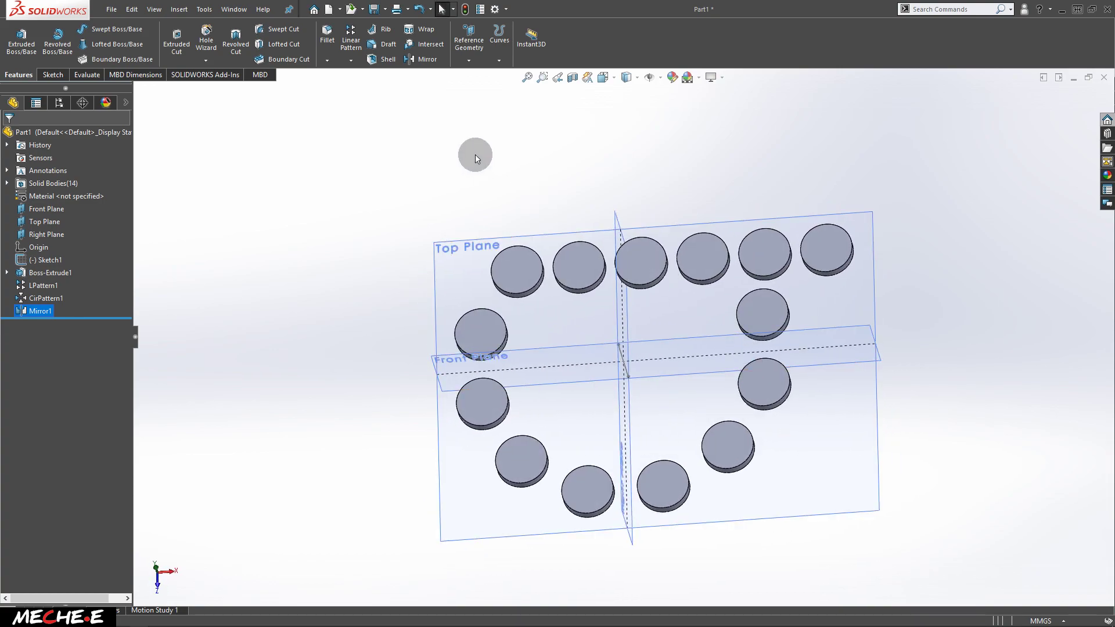
{"action": "left_click", "coordinate": [349, 60]}
{"action": "left_click", "coordinate": [349, 60]}
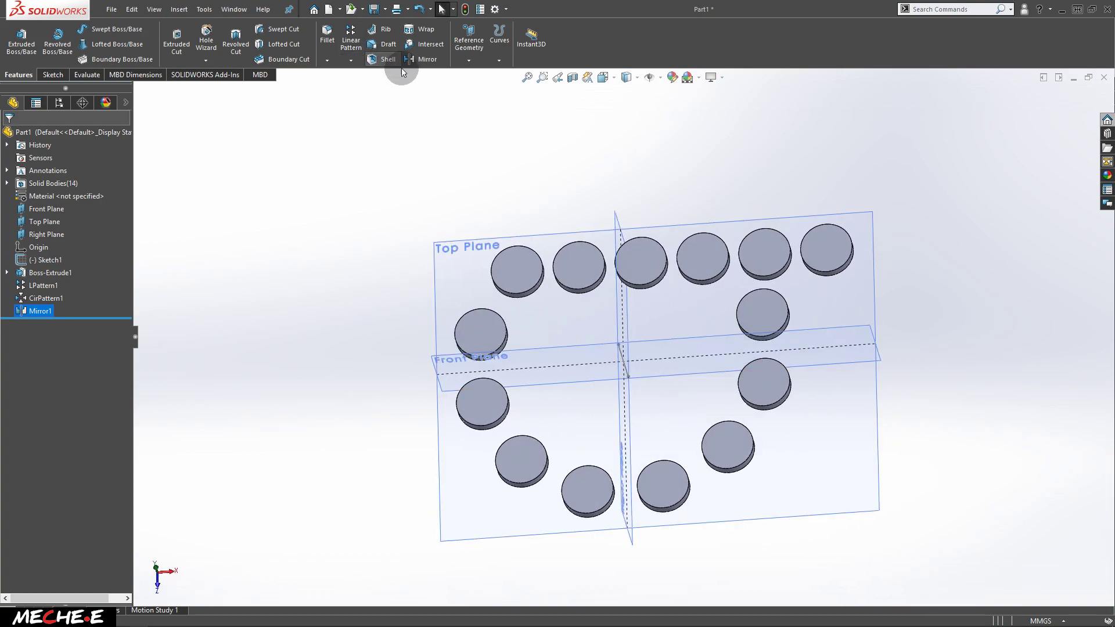
{"action": "left_click", "coordinate": [348, 58]}
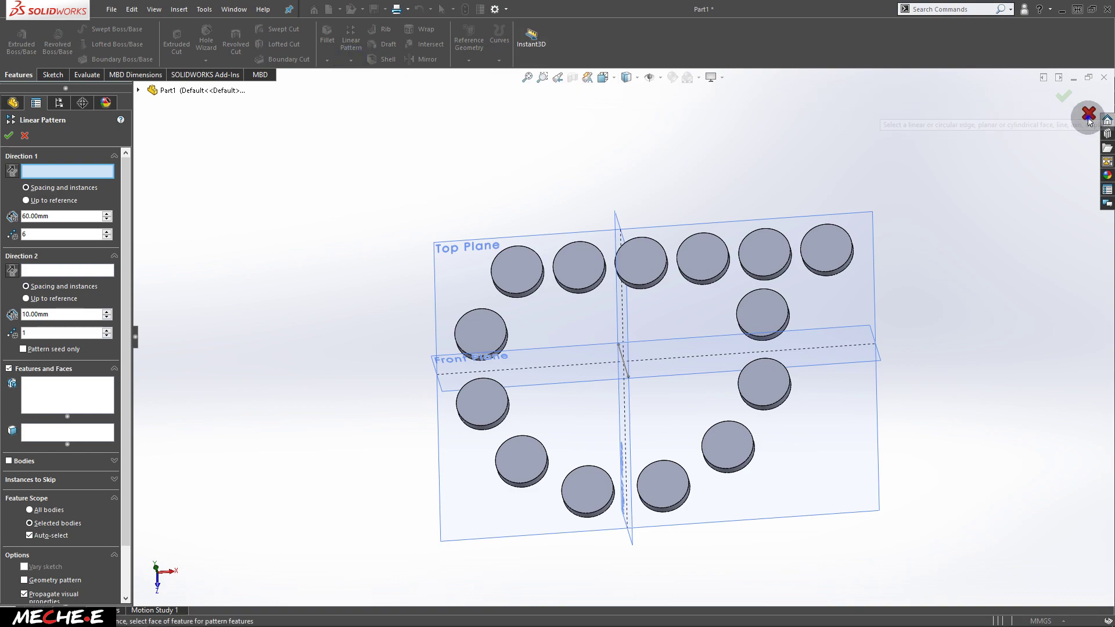
{"action": "left_click", "coordinate": [1090, 115]}
{"action": "left_click", "coordinate": [351, 59]}
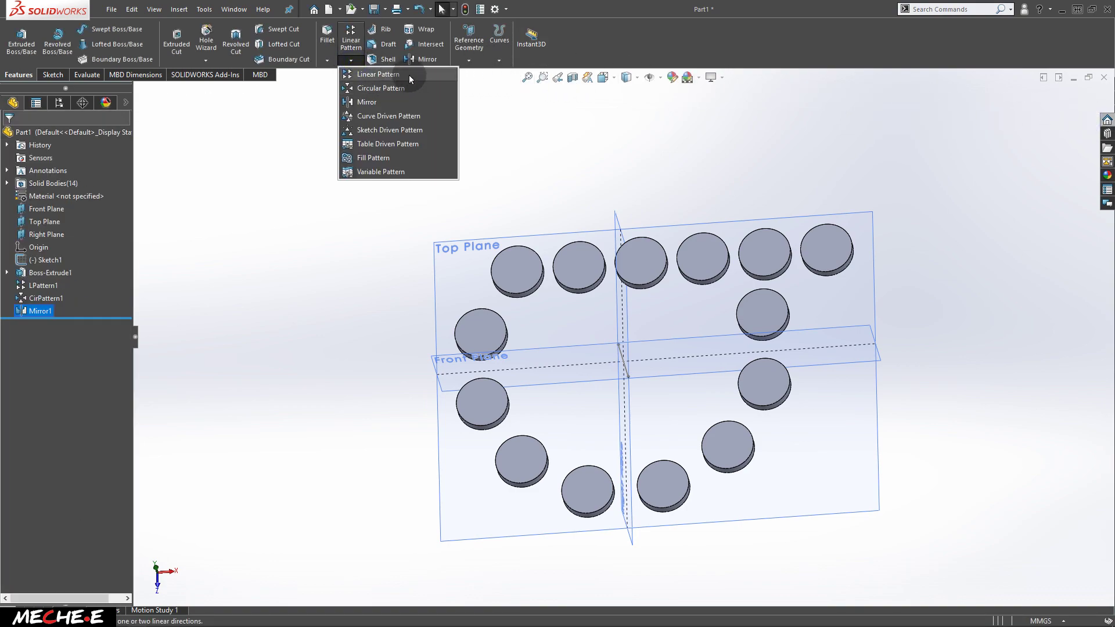